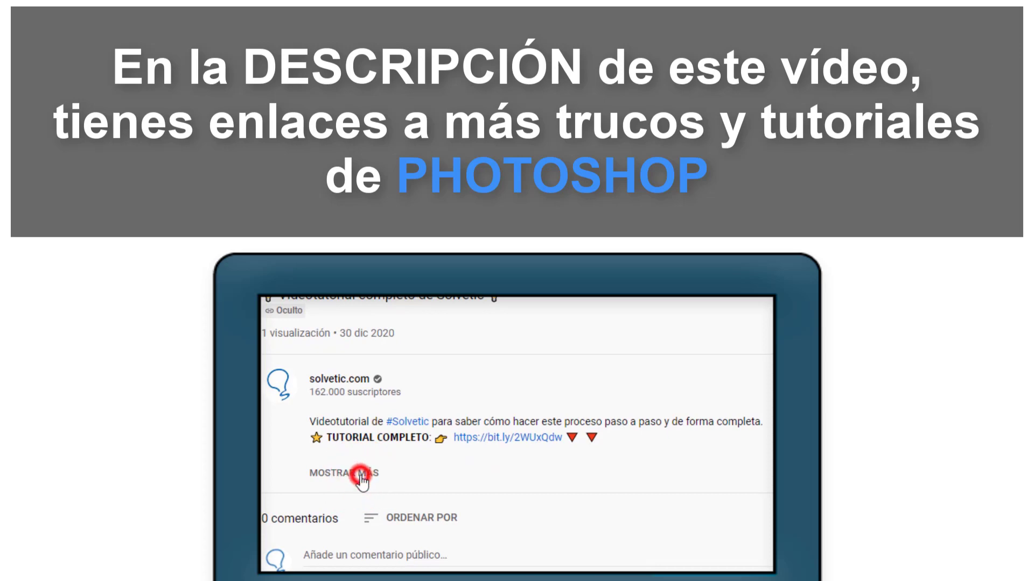
click(359, 476)
scroll(362, 474, down, 2)
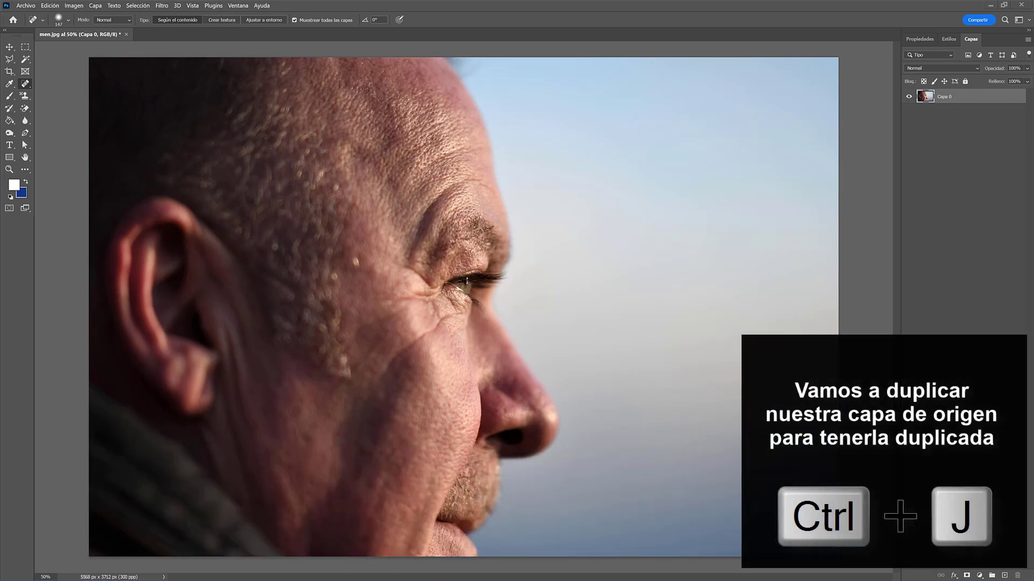
Duplicate the Capa 0 layer and hide the original so that only the copy is visible
click(9, 48)
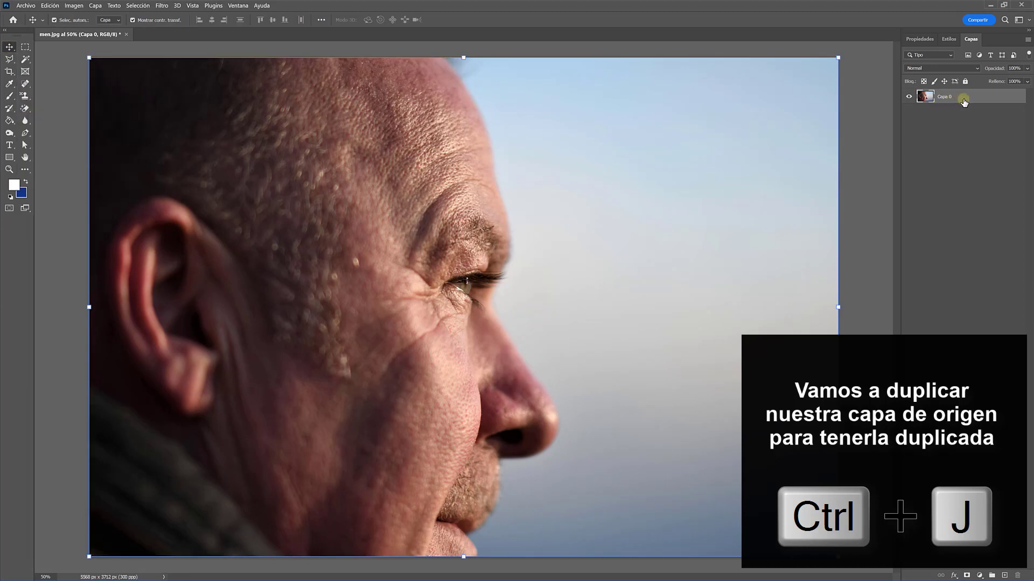
key(ctrl+j)
click(909, 111)
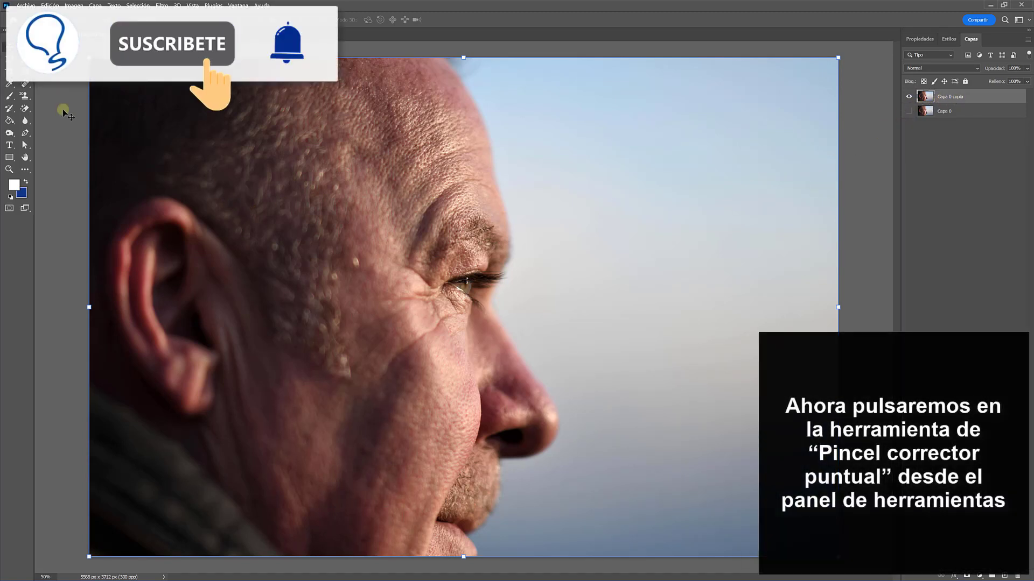
Activate the Spot Healing Brush, magnify the area around the eye, and open the brush size and hardness settings
click(24, 84)
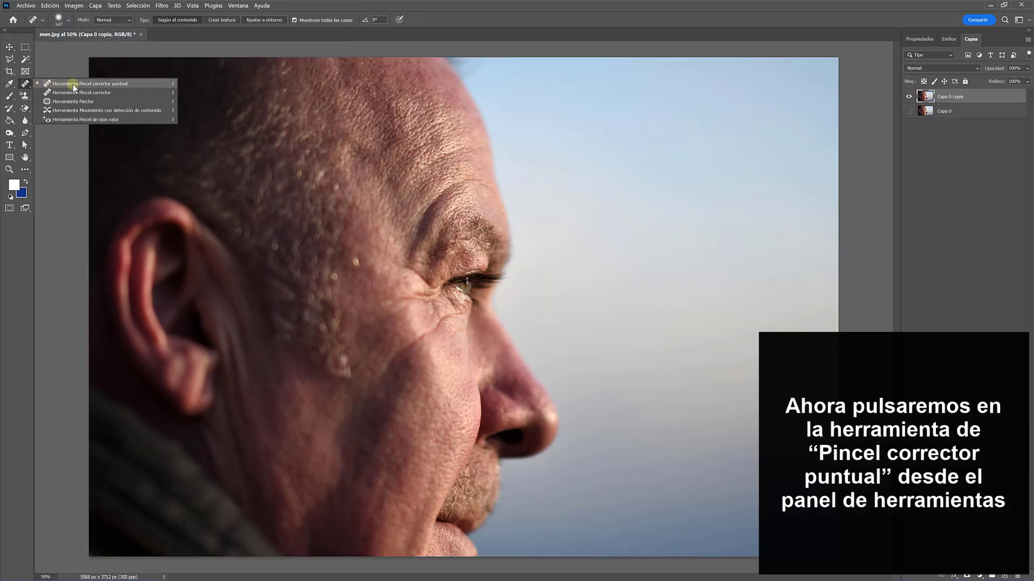
click(113, 84)
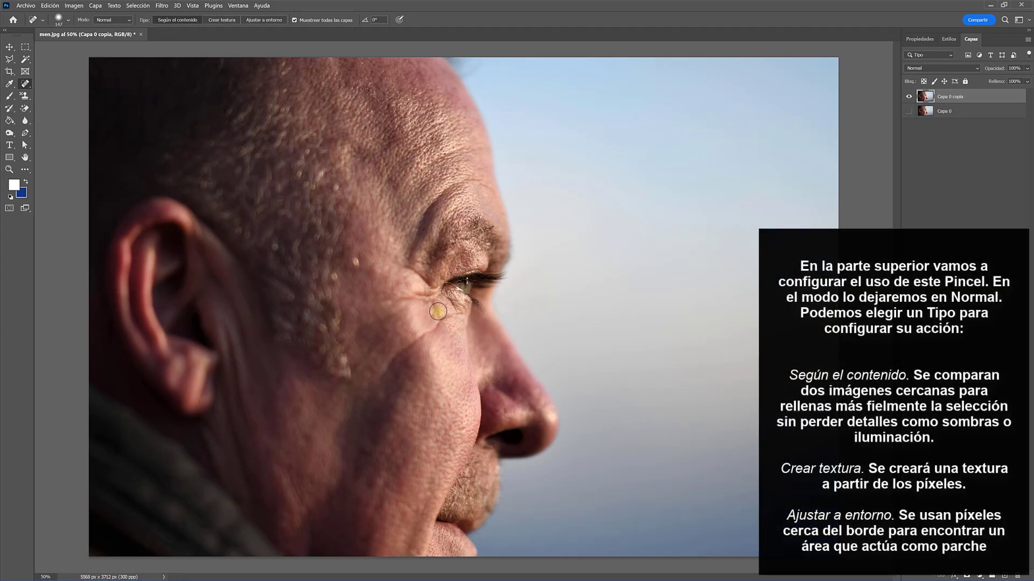
scroll(437, 311, up, 1)
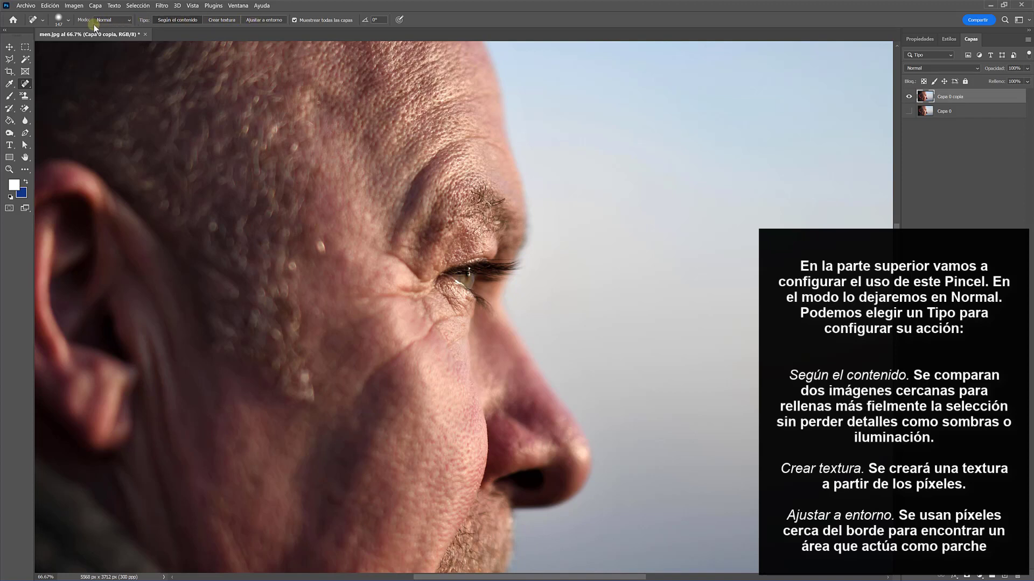
click(69, 21)
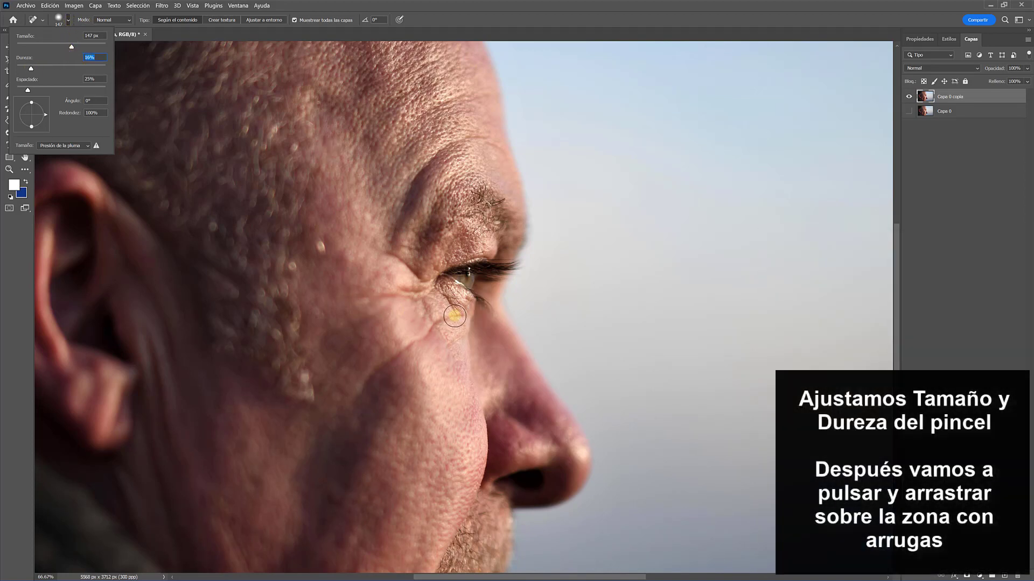
Try a healing stroke across the wrinkles beside the eye and lower the brush hardness
mouse_move(454, 316)
mouse_down()
mouse_move(432, 290)
mouse_move(381, 297)
mouse_up()
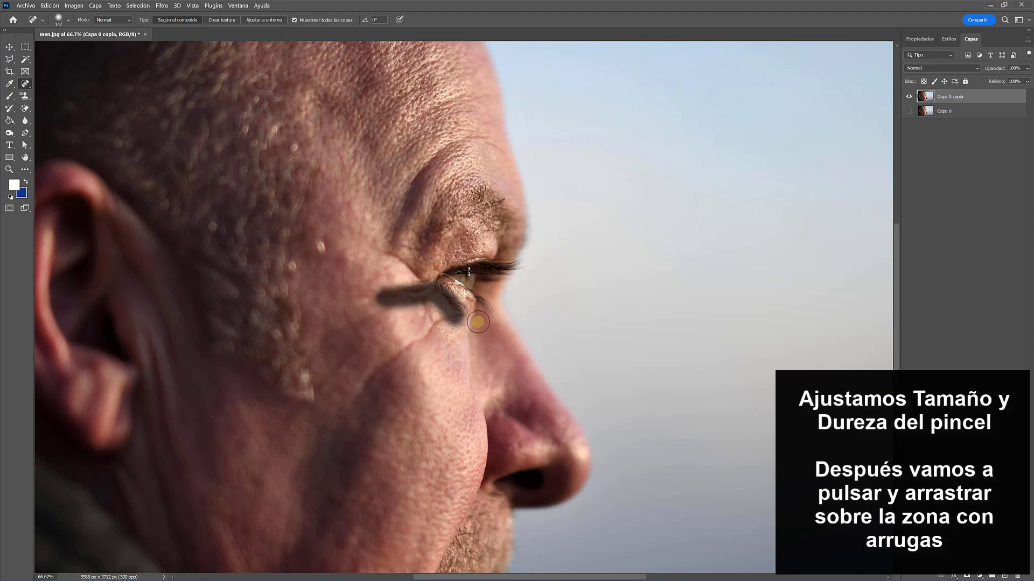
right_click(451, 320)
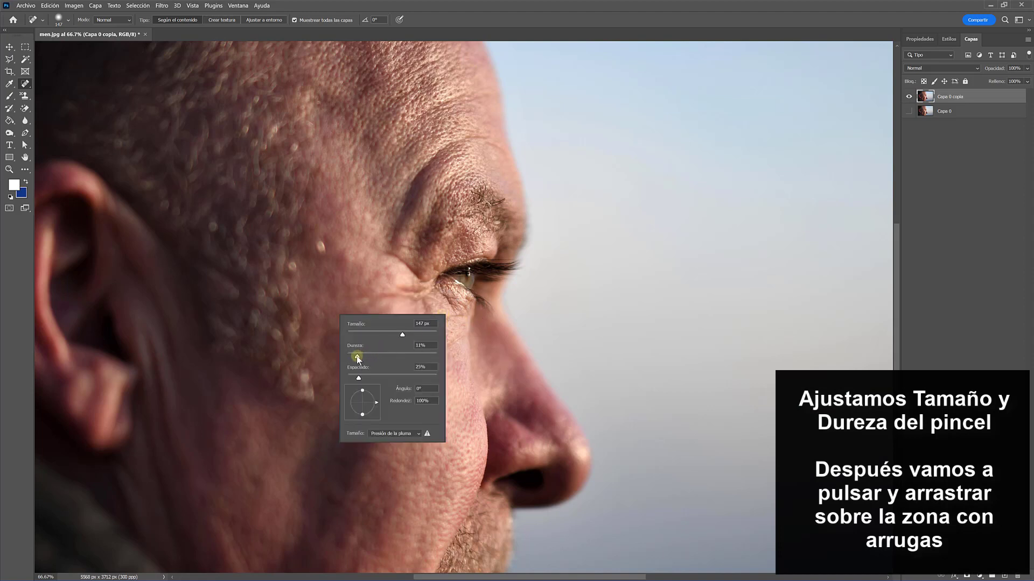
drag(355, 359, 353, 358)
Paint over the crow's feet beside the eye and the wrinkles below it with the Spot Healing Brush
drag(430, 294, 386, 298)
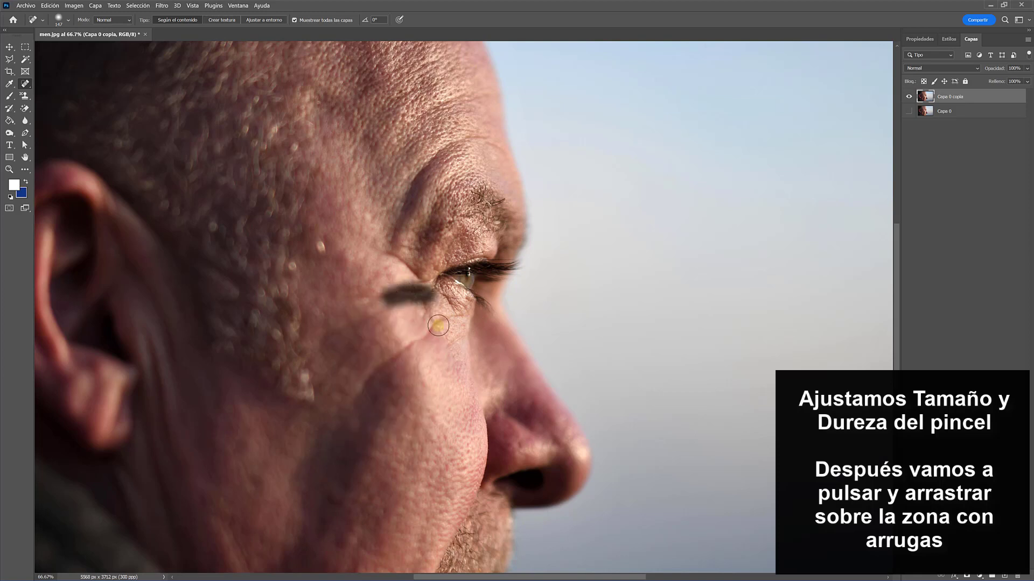
drag(446, 326, 415, 294)
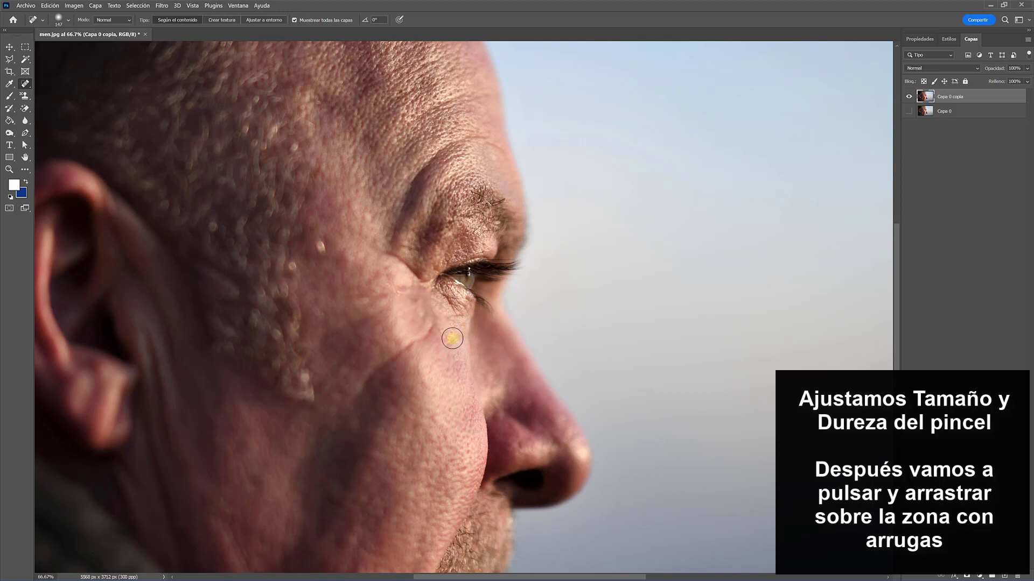
mouse_move(433, 328)
mouse_down()
mouse_move(508, 327)
mouse_move(453, 318)
mouse_move(437, 292)
mouse_move(462, 305)
mouse_move(433, 302)
mouse_up()
click(430, 332)
click(454, 317)
Heal the lines at the outer eye corner and the long crease running from below the eye down the cheek
key(ctrl+minus)
key(ctrl+minus)
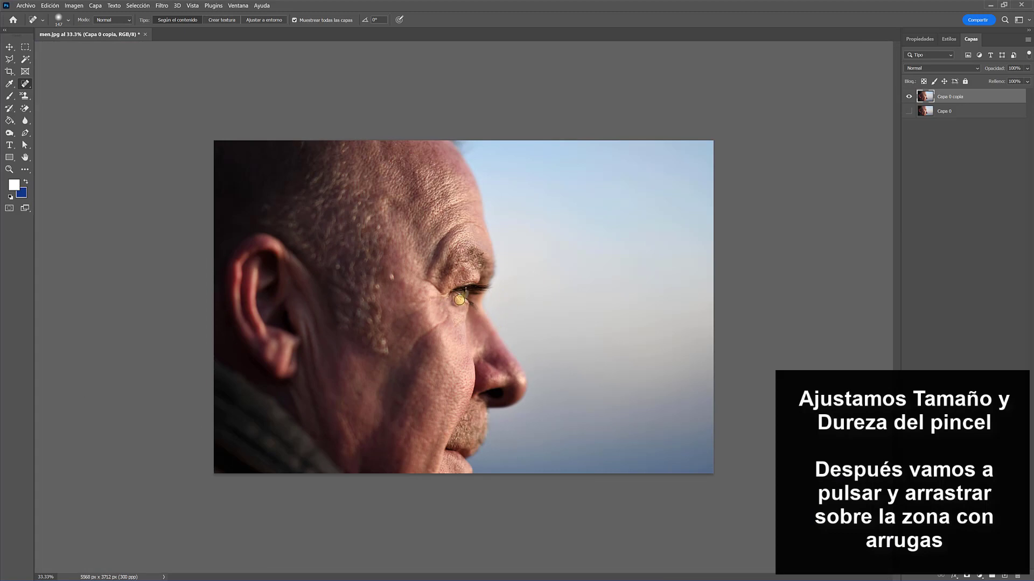
drag(430, 283, 424, 280)
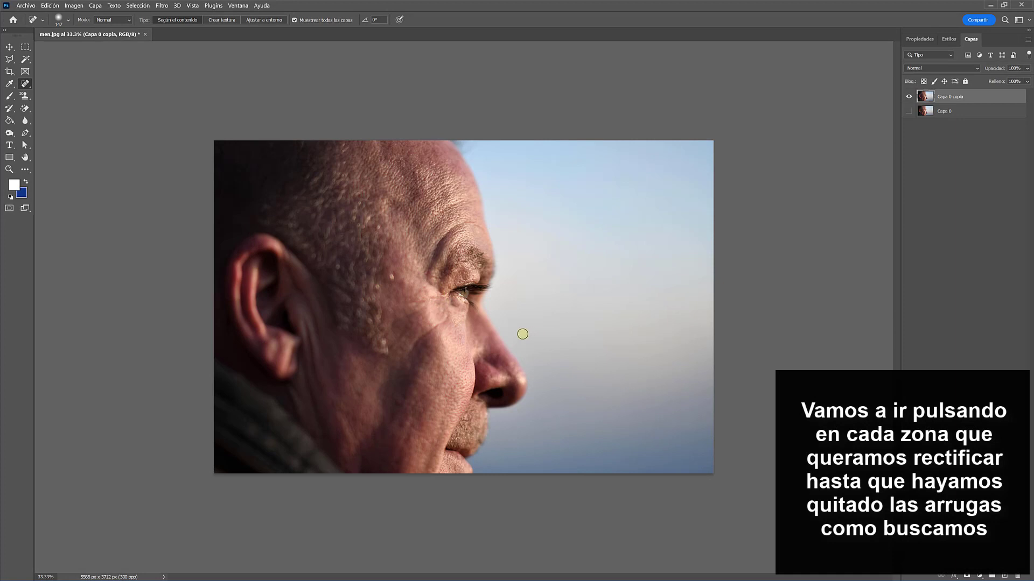
mouse_move(448, 318)
mouse_down()
mouse_move(411, 349)
mouse_move(404, 335)
mouse_move(394, 346)
mouse_up()
mouse_move(426, 308)
mouse_down()
mouse_move(398, 322)
mouse_move(420, 303)
mouse_move(397, 323)
mouse_move(426, 333)
mouse_move(411, 349)
mouse_up()
Show the original layer and toggle the retouched copy off and on to compare before and after
click(909, 111)
click(909, 97)
click(908, 97)
click(909, 97)
click(909, 97)
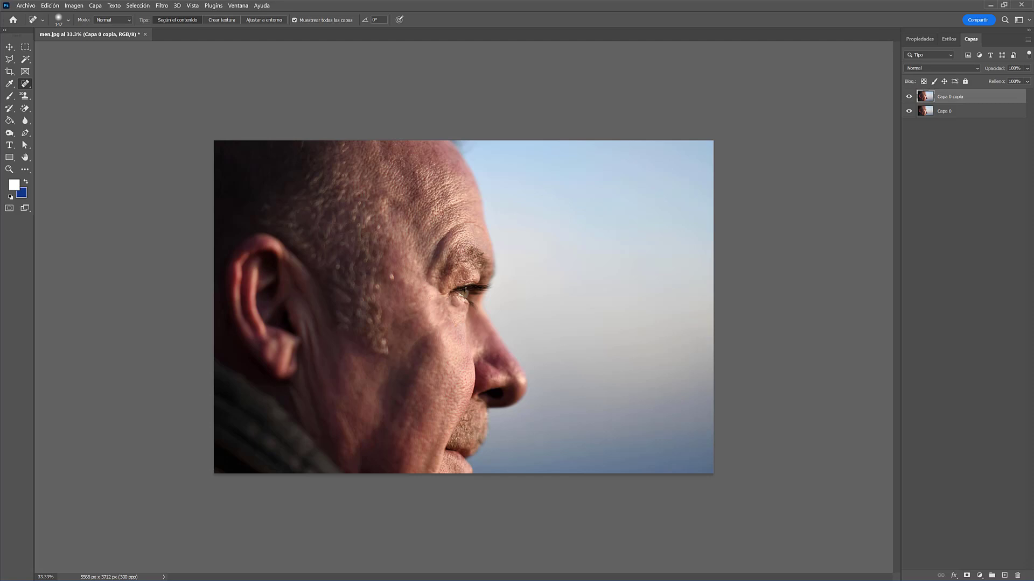
Heal the remaining wrinkles under the eye, at its outer corner, on the cheek and on the forehead
key(ctrl+plus)
key(ctrl+plus)
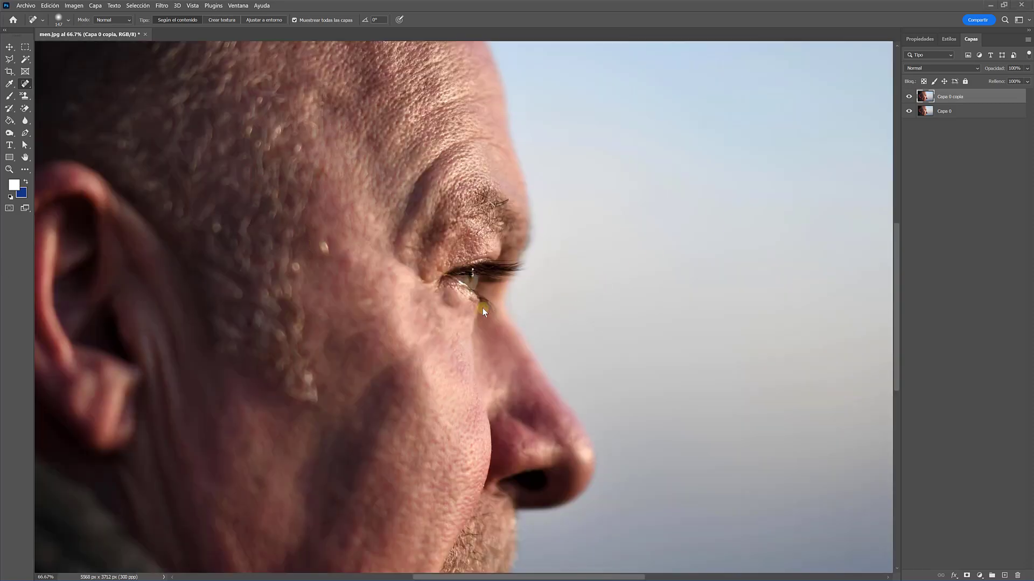
drag(455, 312, 444, 296)
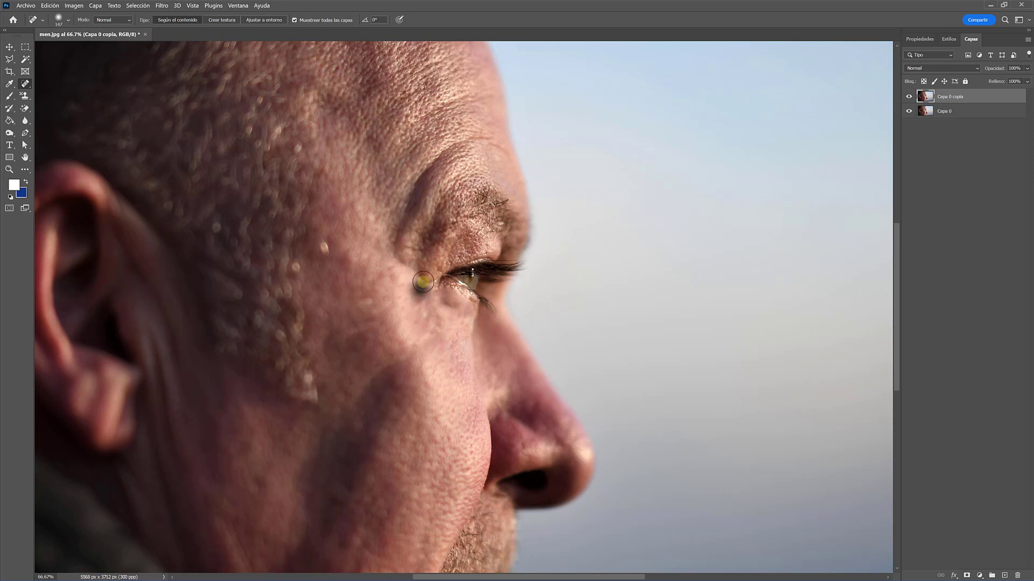
mouse_move(423, 281)
mouse_down()
mouse_move(411, 289)
mouse_move(406, 259)
mouse_move(393, 260)
mouse_up()
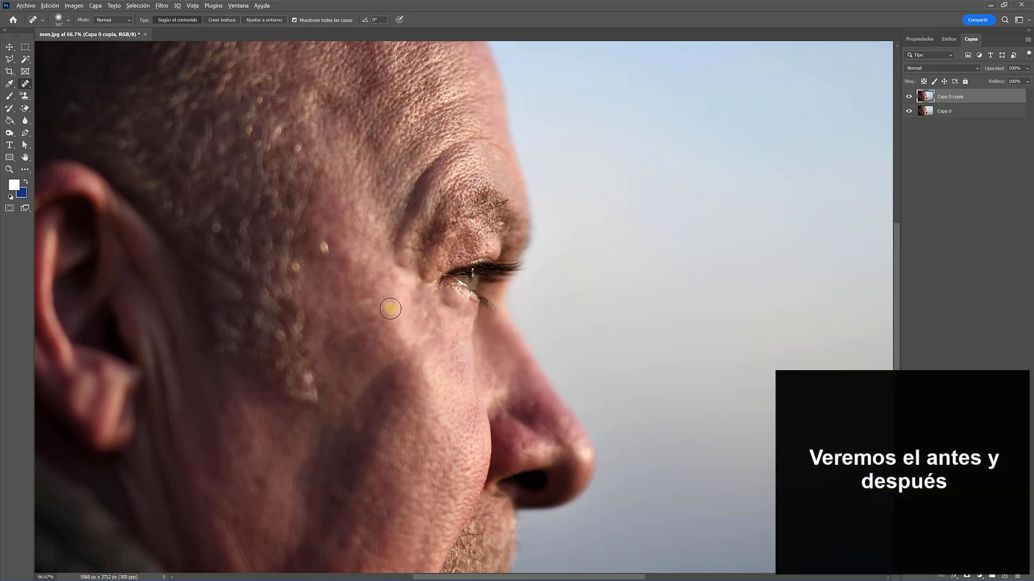
drag(390, 309, 332, 338)
mouse_move(408, 371)
mouse_down()
mouse_move(377, 366)
mouse_move(365, 386)
mouse_up()
drag(443, 105, 443, 106)
Duplicate the unretouched Capa 0 layer and activate the Patch tool
scroll(533, 229, down, 3)
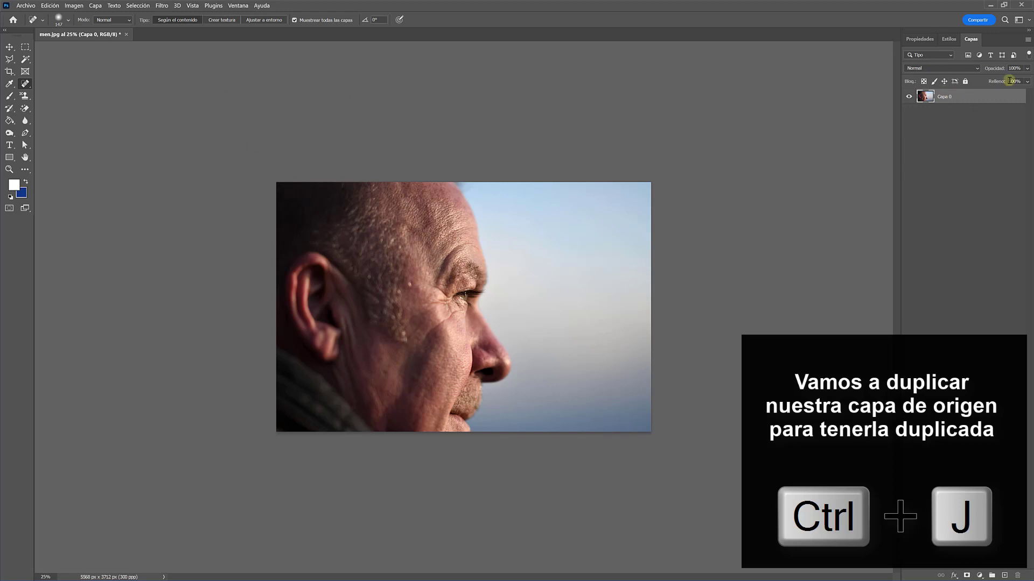
key(ctrl+j)
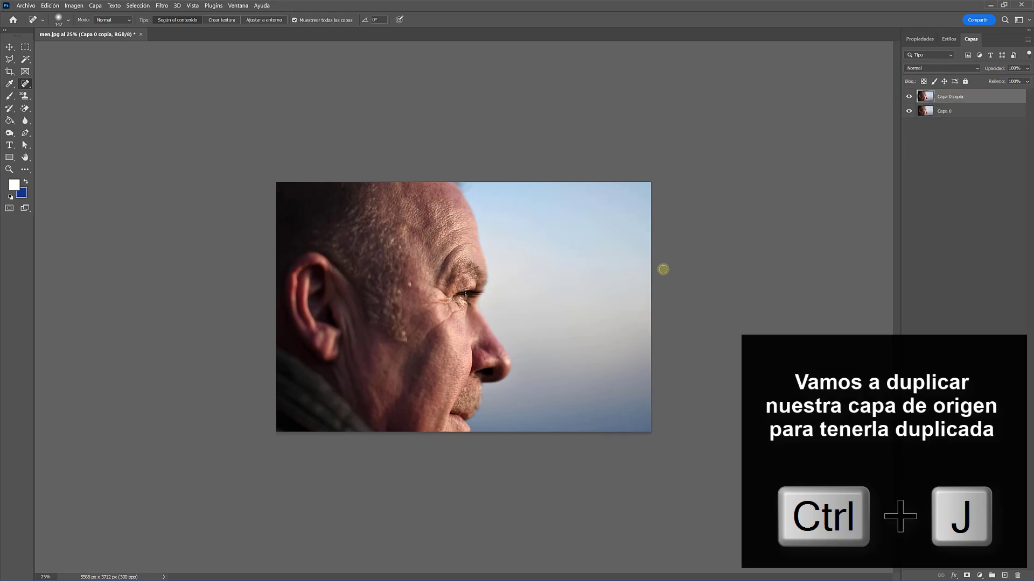
key(ctrl+plus)
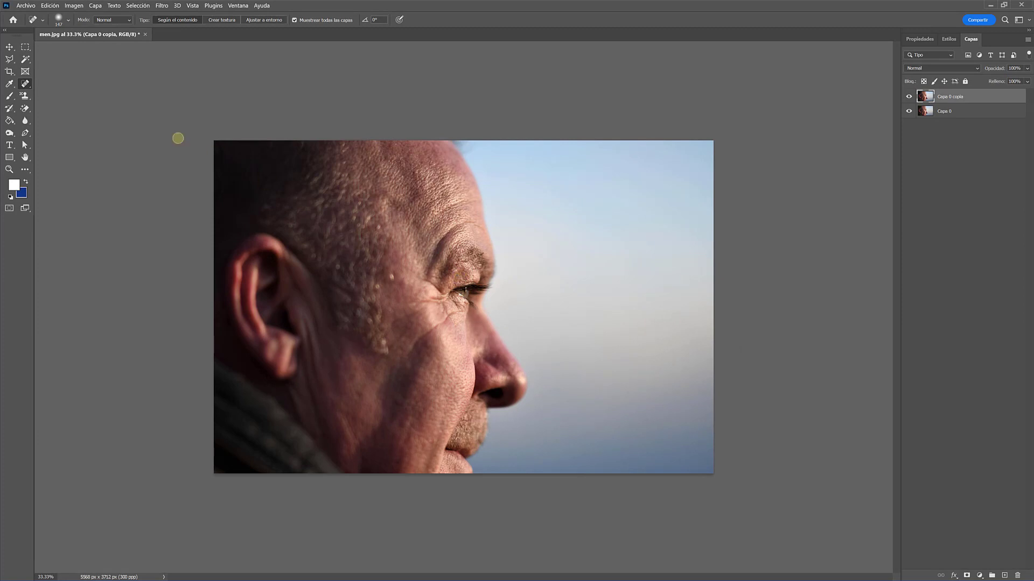
right_click(26, 86)
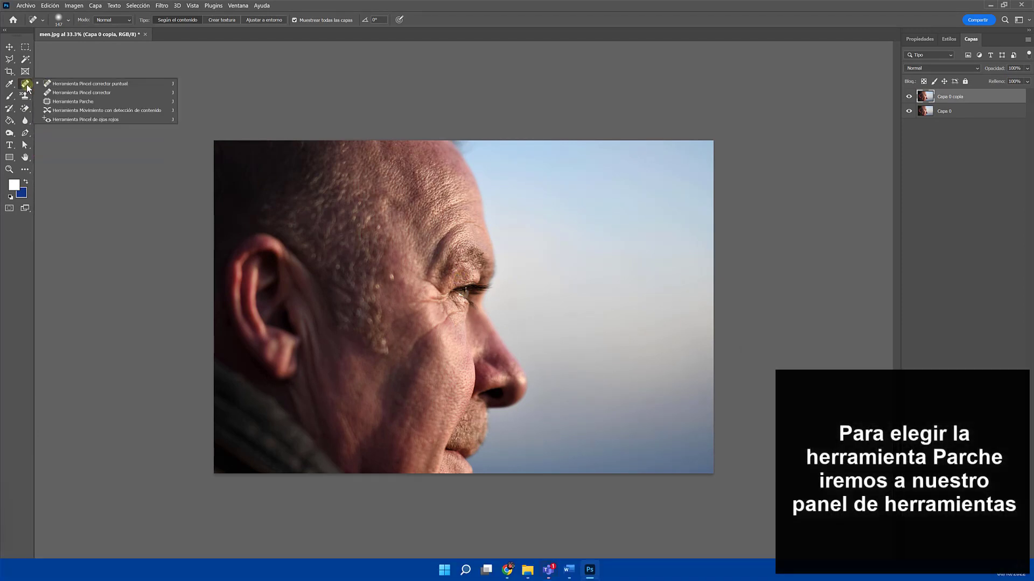
click(54, 101)
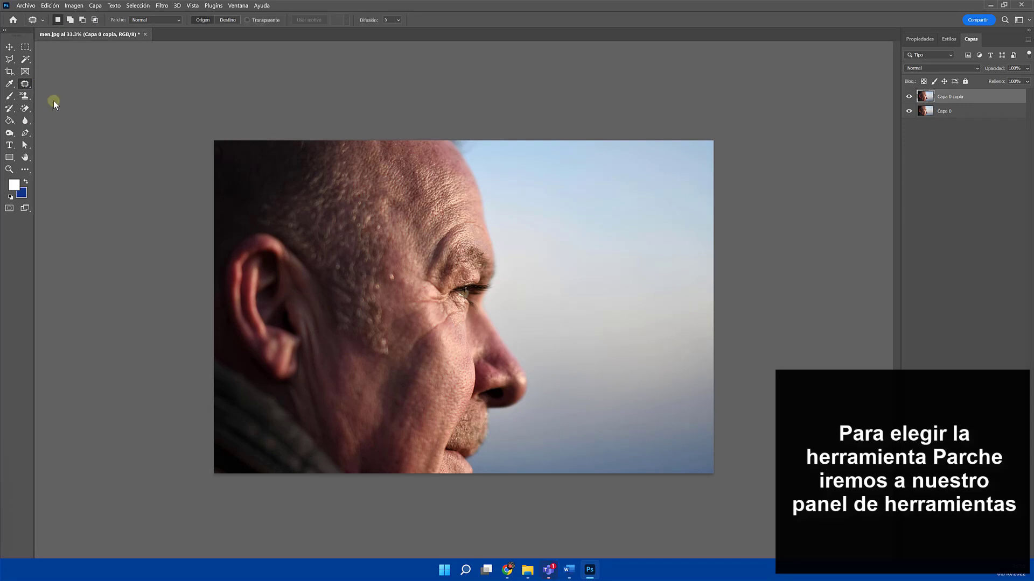
Outline the crow's feet beside the eye, patch them with nearby smooth skin, and clear the selection
click(458, 297)
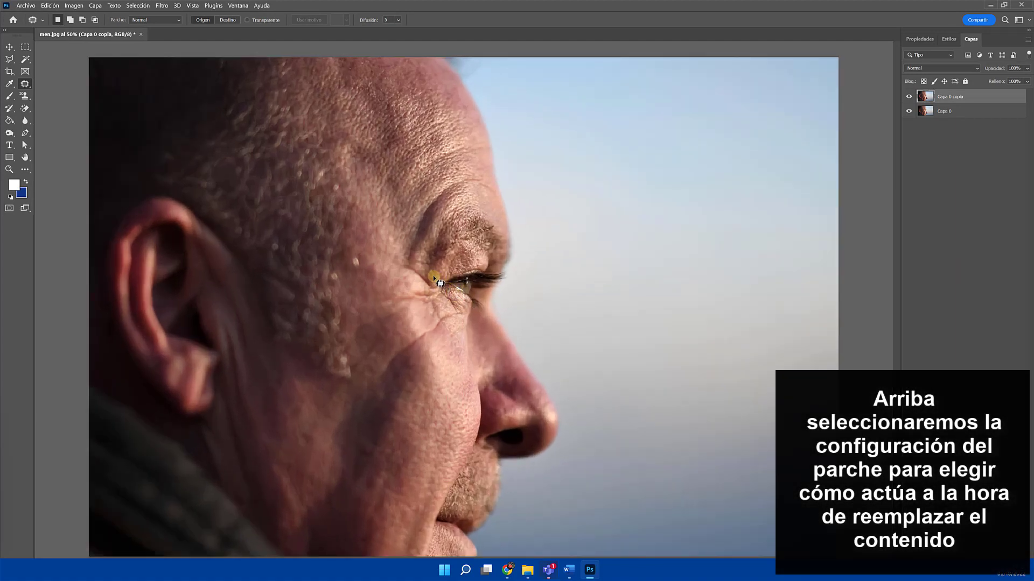
mouse_move(432, 280)
mouse_down()
mouse_move(399, 271)
mouse_move(411, 286)
mouse_move(398, 304)
mouse_move(415, 316)
mouse_move(417, 338)
mouse_move(455, 313)
mouse_move(424, 270)
mouse_up()
drag(421, 306, 395, 302)
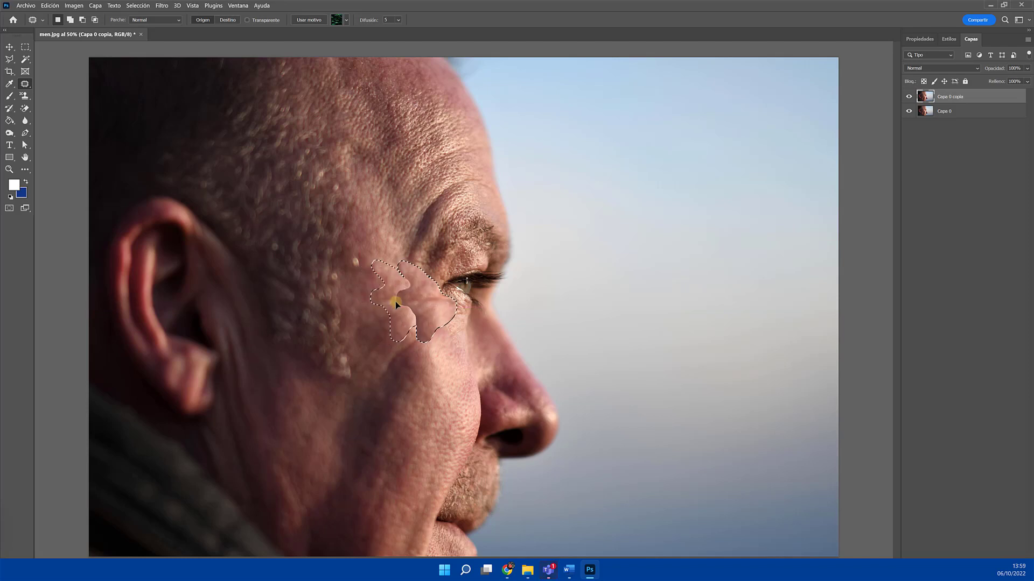
key(ctrl+d)
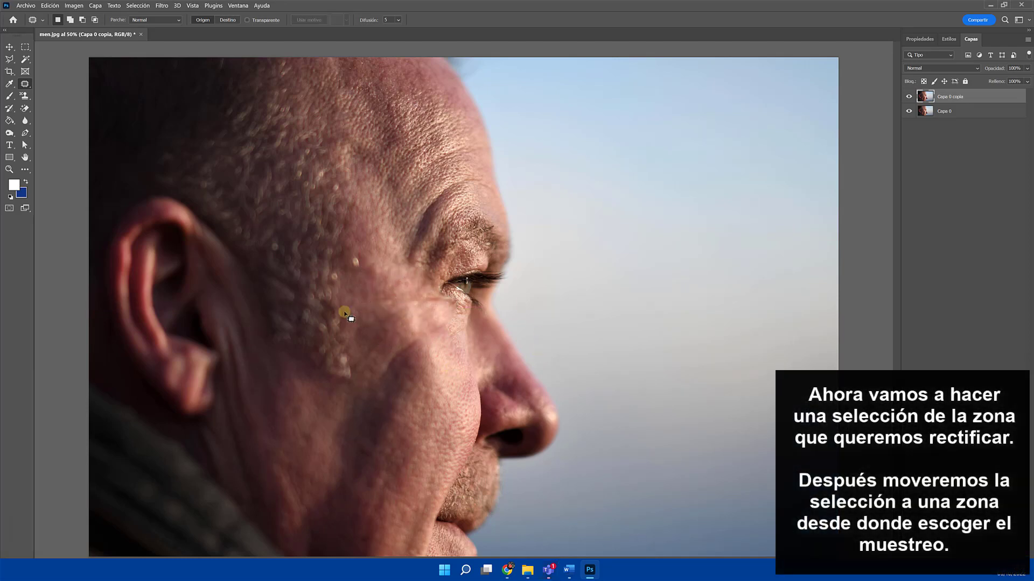
Outline the wrinkled skin under the eye in two passes and patch it with smoother cheek skin
mouse_move(465, 301)
mouse_down()
mouse_move(446, 296)
mouse_move(446, 316)
mouse_move(467, 303)
mouse_move(453, 304)
mouse_up()
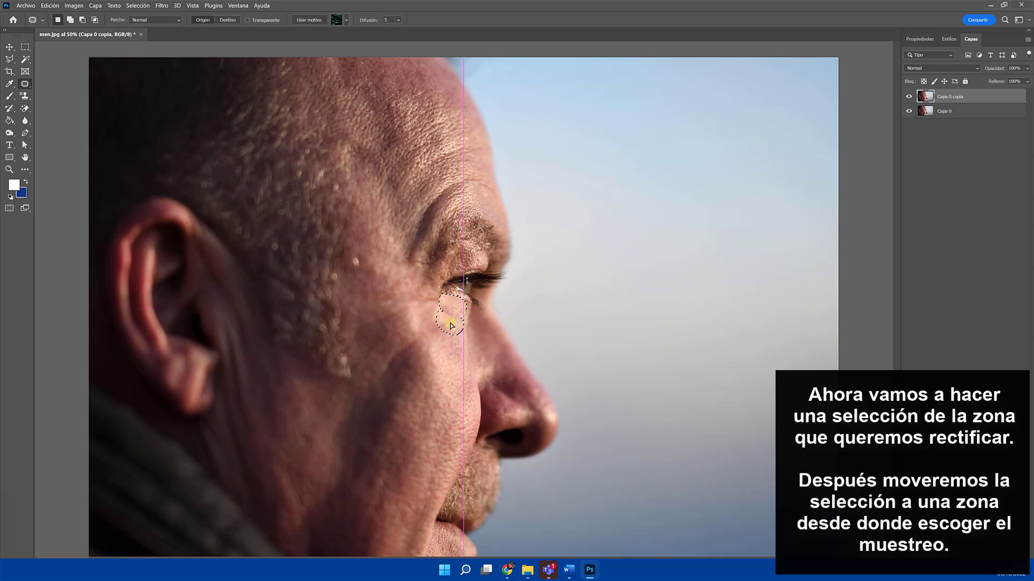
click(455, 342)
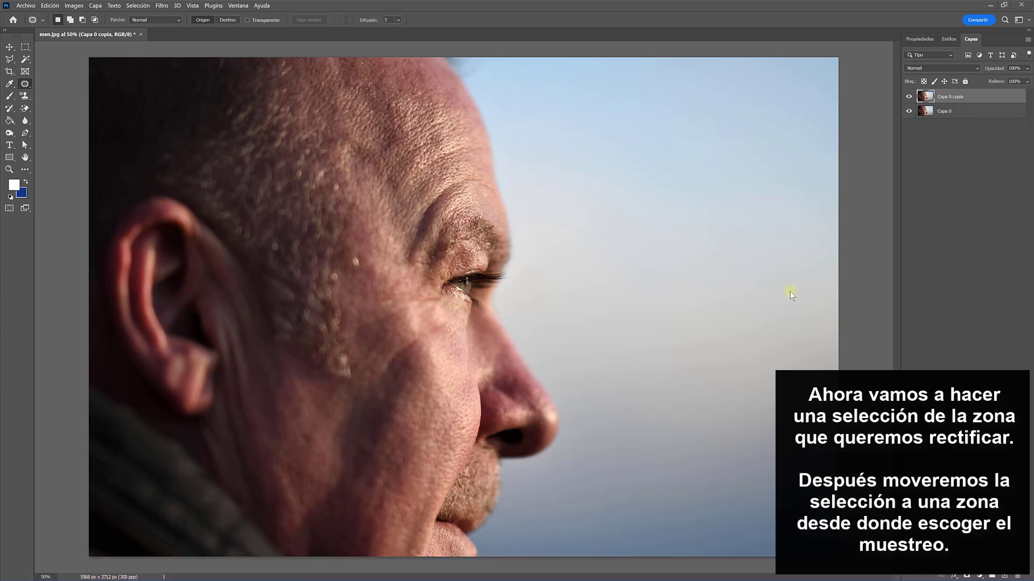
scroll(462, 311, up, 1)
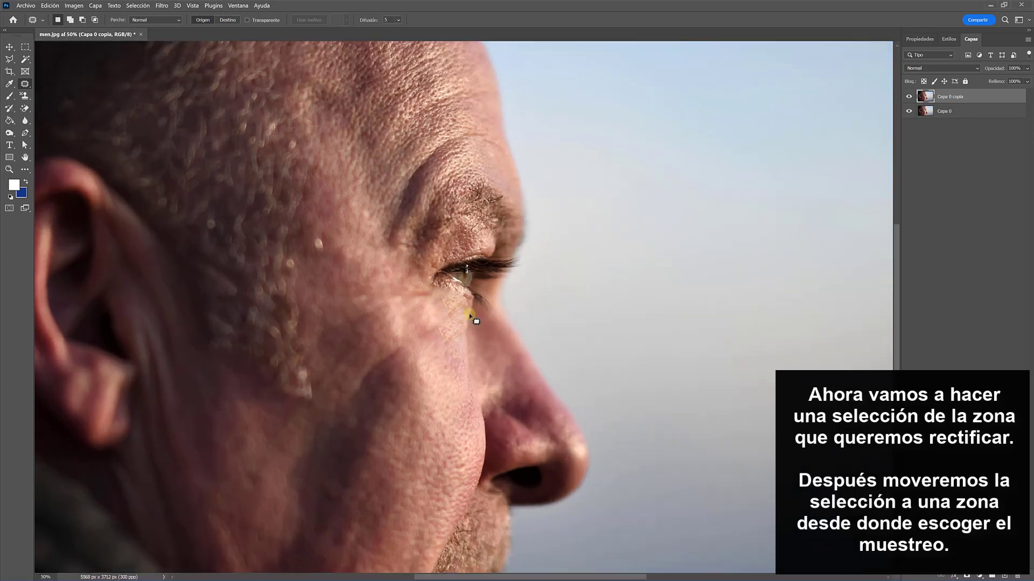
mouse_move(462, 305)
mouse_down()
mouse_move(427, 296)
mouse_move(426, 320)
mouse_move(452, 333)
mouse_move(459, 306)
mouse_up()
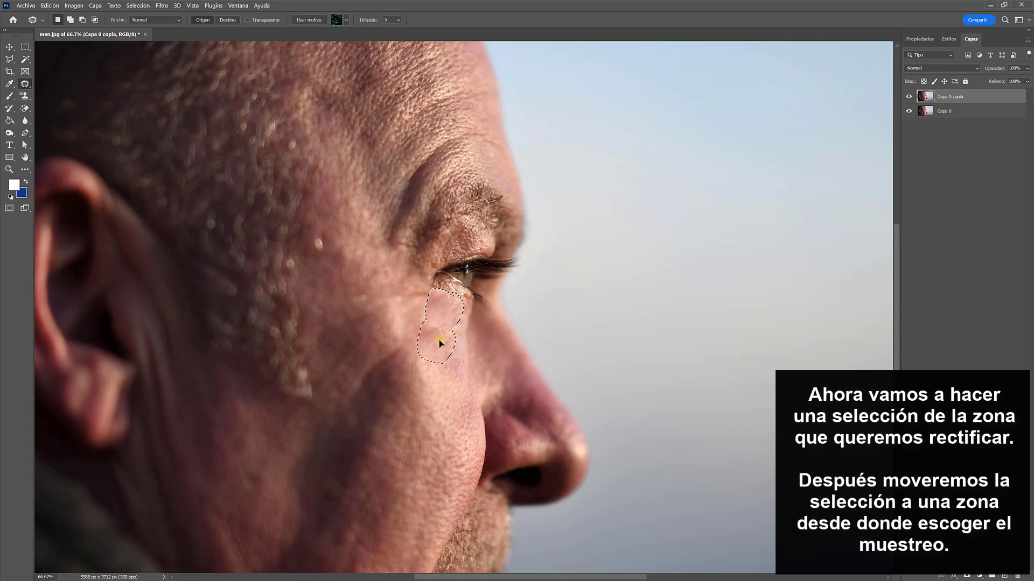
click(451, 354)
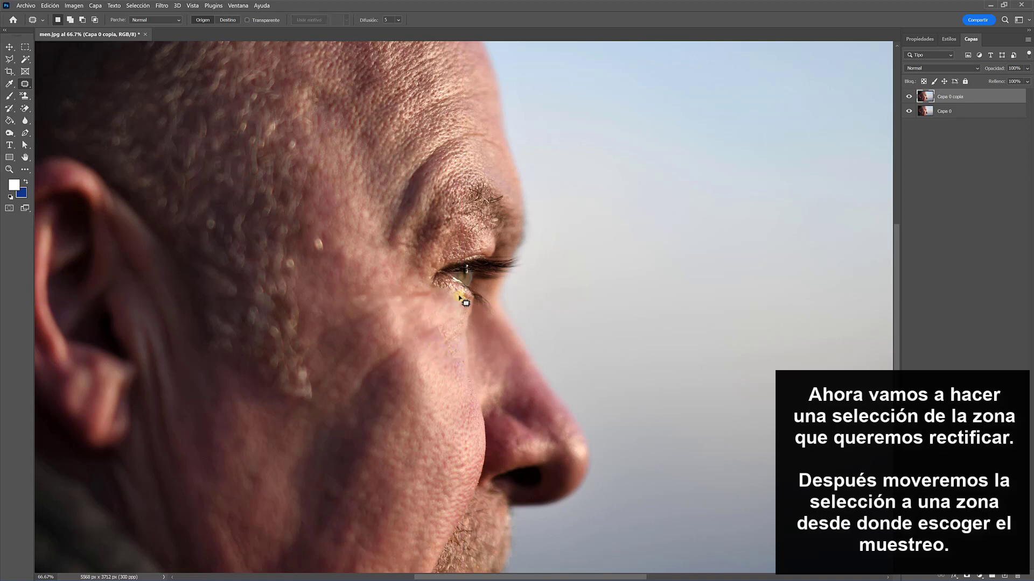
Select the wrinkles along the lower eyelid, patch them with skin from just below, and deselect
mouse_move(464, 294)
mouse_down()
mouse_move(425, 277)
mouse_move(442, 312)
mouse_move(472, 308)
mouse_move(459, 288)
mouse_up()
drag(451, 296, 451, 319)
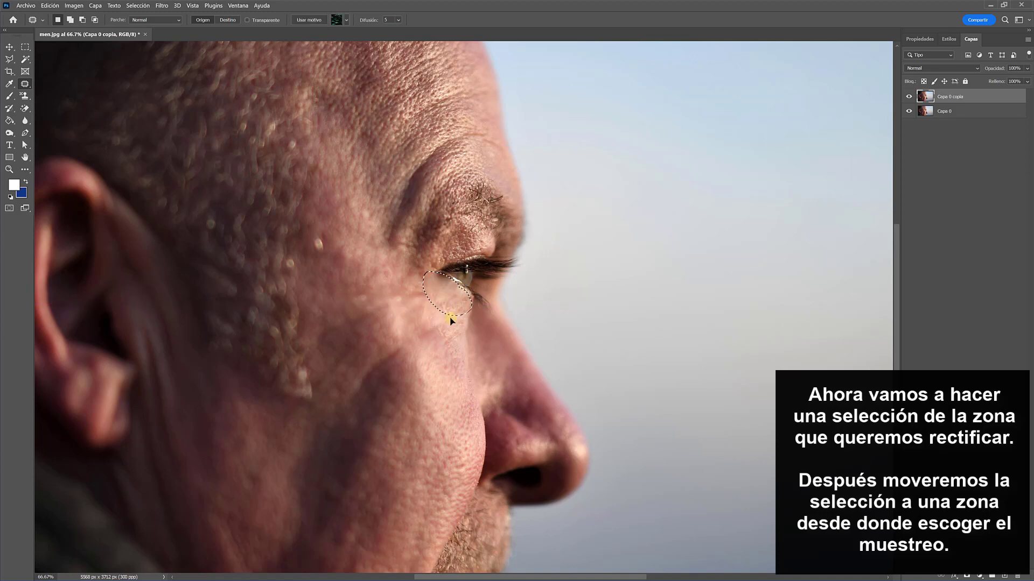
click(448, 348)
Patch the crease areas on the cheek below the outer eye with surrounding skin, clearing each selection
mouse_move(403, 345)
mouse_down()
mouse_move(368, 356)
mouse_move(354, 381)
mouse_move(366, 395)
mouse_move(399, 351)
mouse_up()
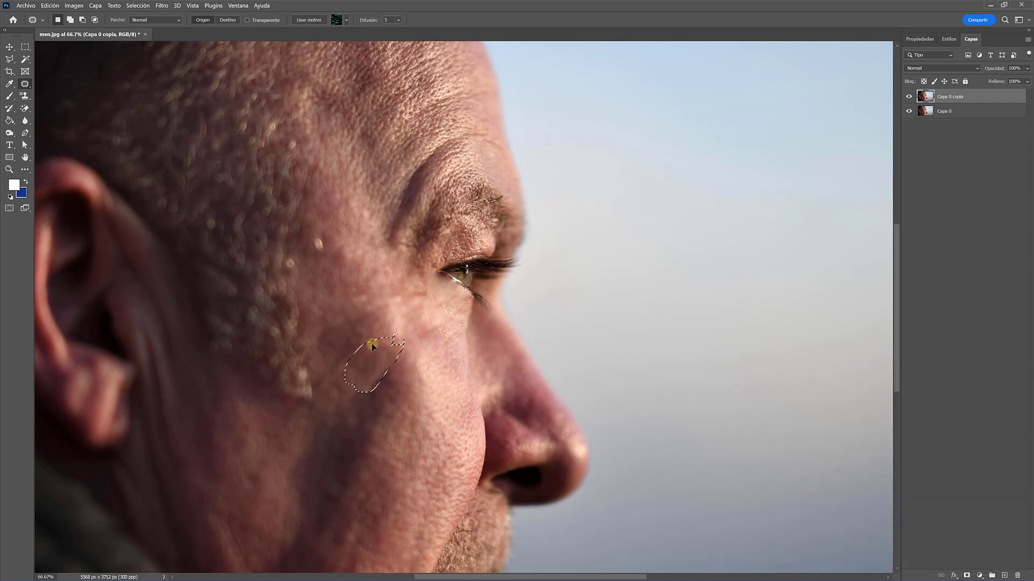
key(ctrl+d)
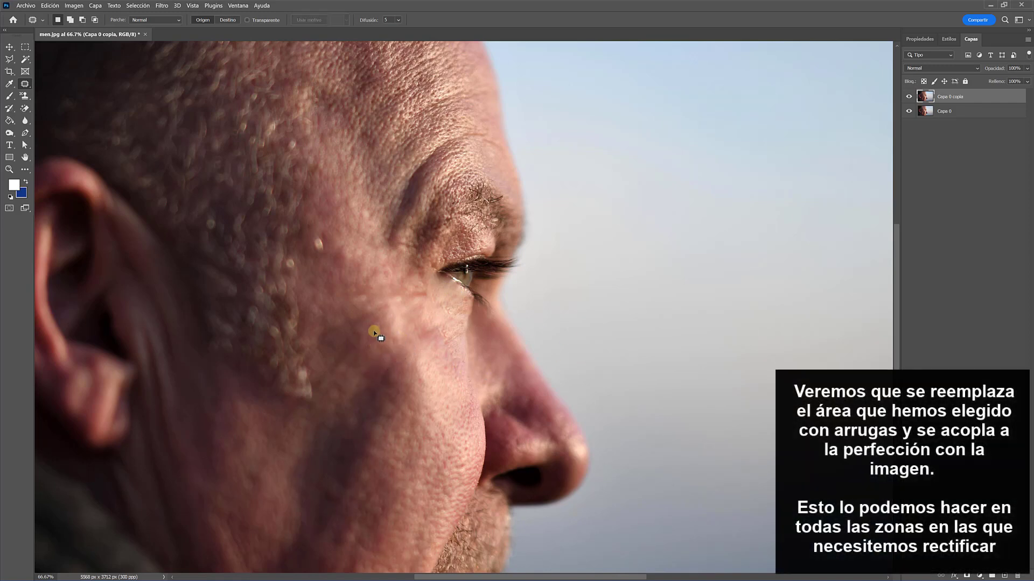
mouse_move(326, 360)
mouse_down()
mouse_move(344, 372)
mouse_move(371, 353)
mouse_move(344, 396)
mouse_move(364, 380)
mouse_up()
key(ctrl+d)
Patch the remaining creases beside the outer corner of the eye and on the upper forehead, clearing each selection
mouse_move(427, 296)
mouse_down()
mouse_move(399, 289)
mouse_move(411, 300)
mouse_move(425, 292)
mouse_up()
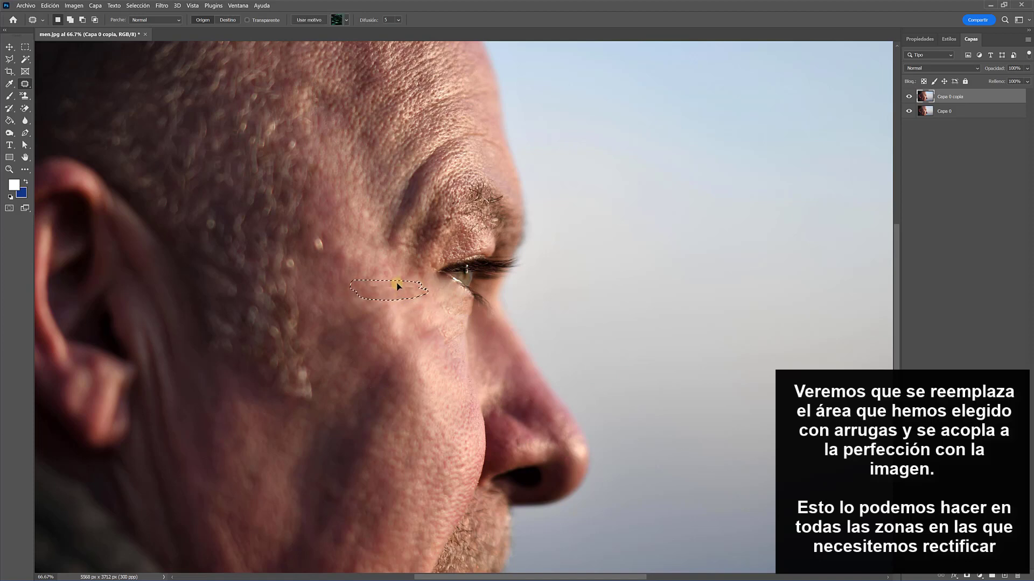
key(ctrl+d)
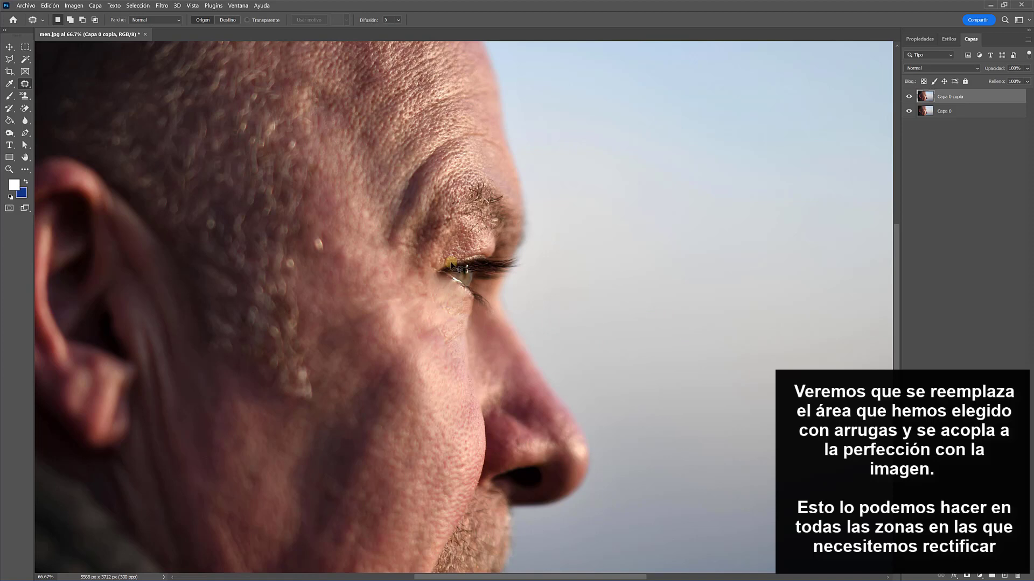
mouse_move(463, 88)
mouse_down()
mouse_move(427, 99)
mouse_move(400, 126)
mouse_move(463, 89)
mouse_up()
key(ctrl+d)
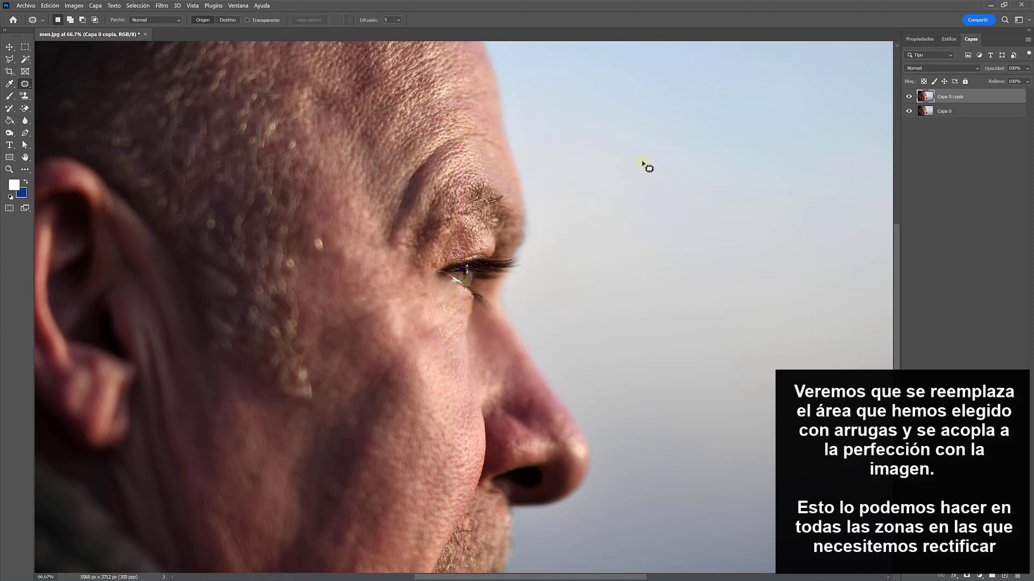
Outline the creases above the eyebrow, patch them with nearby forehead skin, and deselect after each patch
mouse_move(481, 134)
mouse_down()
mouse_move(452, 134)
mouse_move(405, 172)
mouse_move(393, 215)
mouse_move(478, 134)
mouse_move(565, 141)
mouse_up()
key(ctrl+d)
mouse_move(442, 153)
mouse_down()
mouse_move(414, 178)
mouse_move(388, 240)
mouse_move(460, 153)
mouse_move(426, 152)
mouse_up()
key(ctrl+d)
Compare the portrait before and after the Patch retouching by toggling the visibility of the Capa 0 copia layer
scroll(432, 146, down, 2)
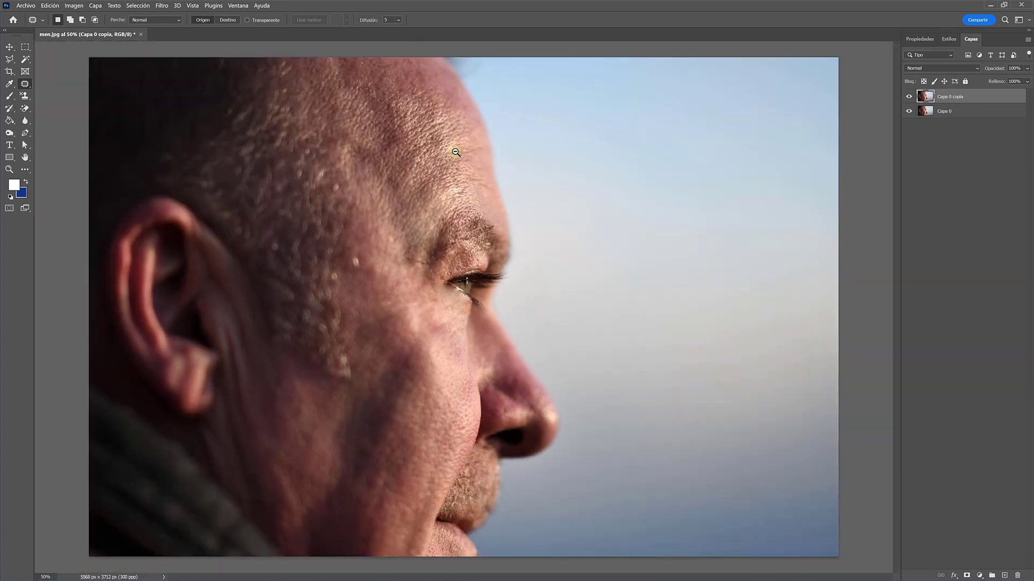
click(908, 97)
click(908, 97)
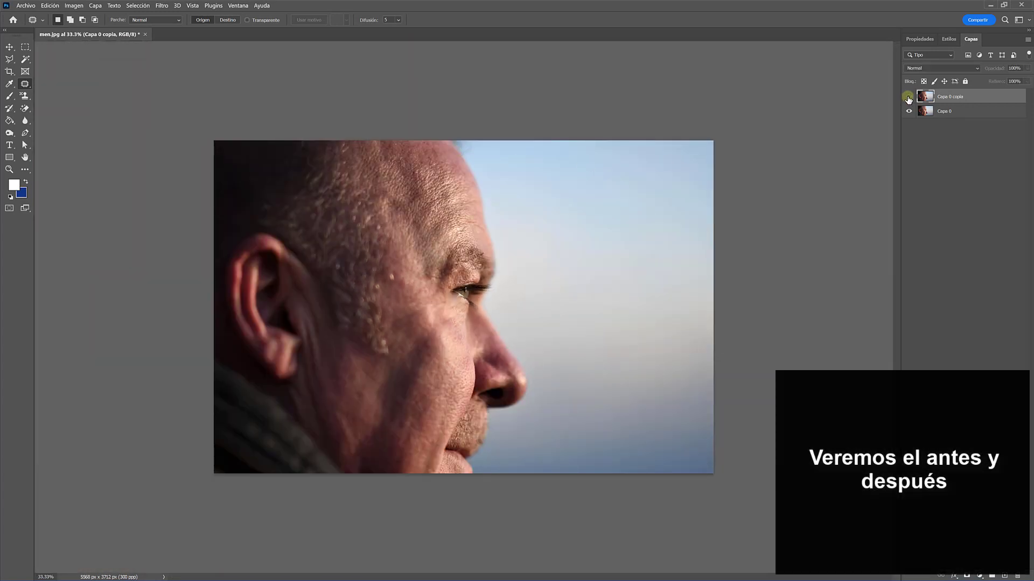
click(908, 98)
click(908, 97)
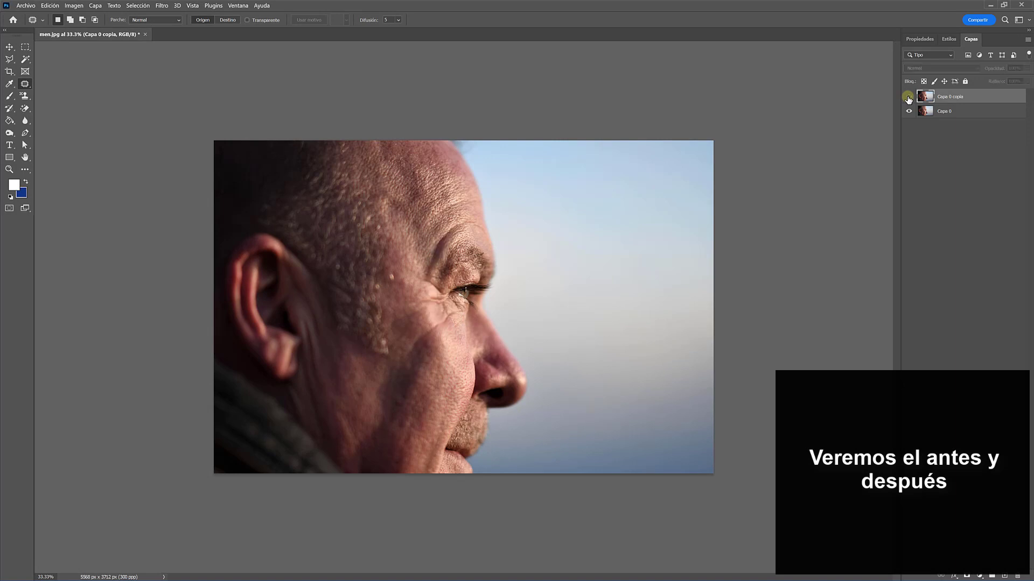
click(908, 98)
click(908, 98)
click(908, 97)
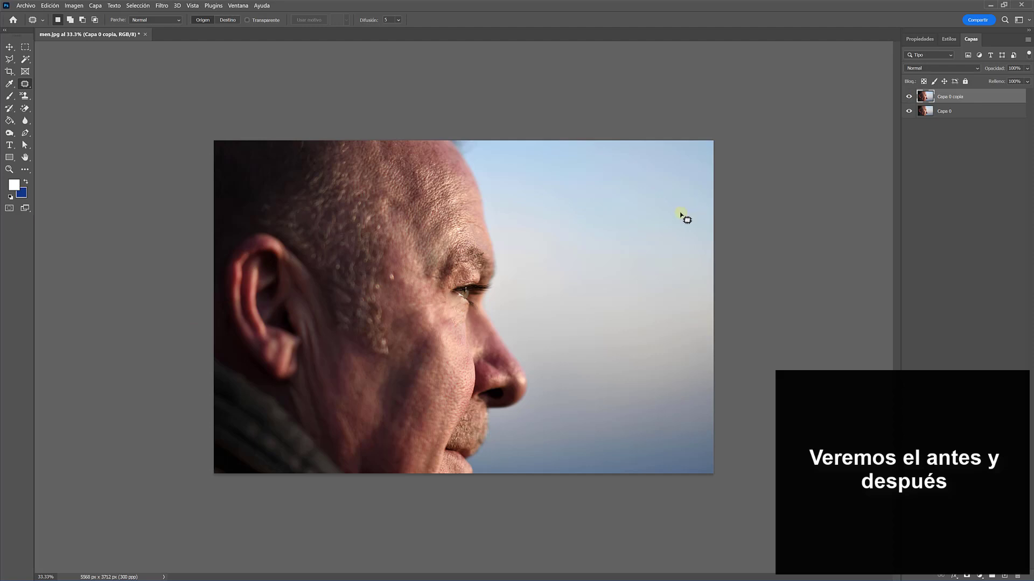
Delete the patched Capa 0 copia layer and duplicate the original Capa 0 layer for a fresh retouch
key(Delete)
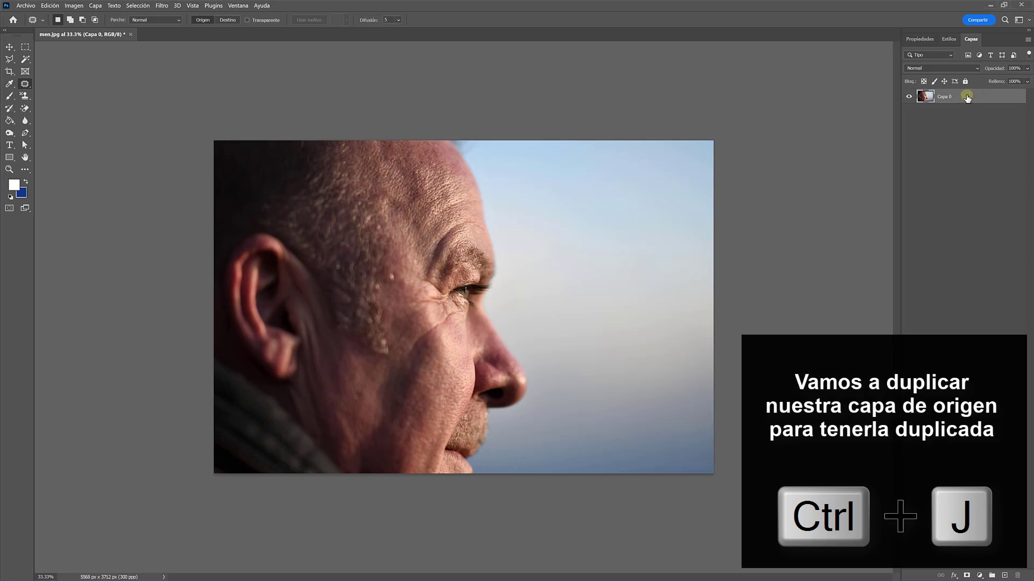
key(ctrl+j)
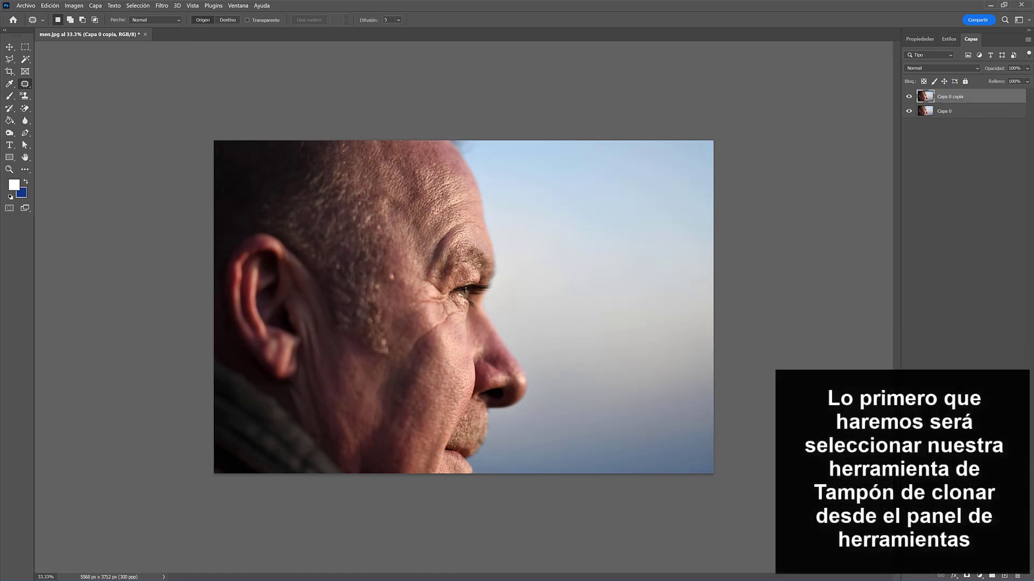
Switch to the Clone Stamp tool and set its brush size to 96 px for retouching the forehead
click(24, 95)
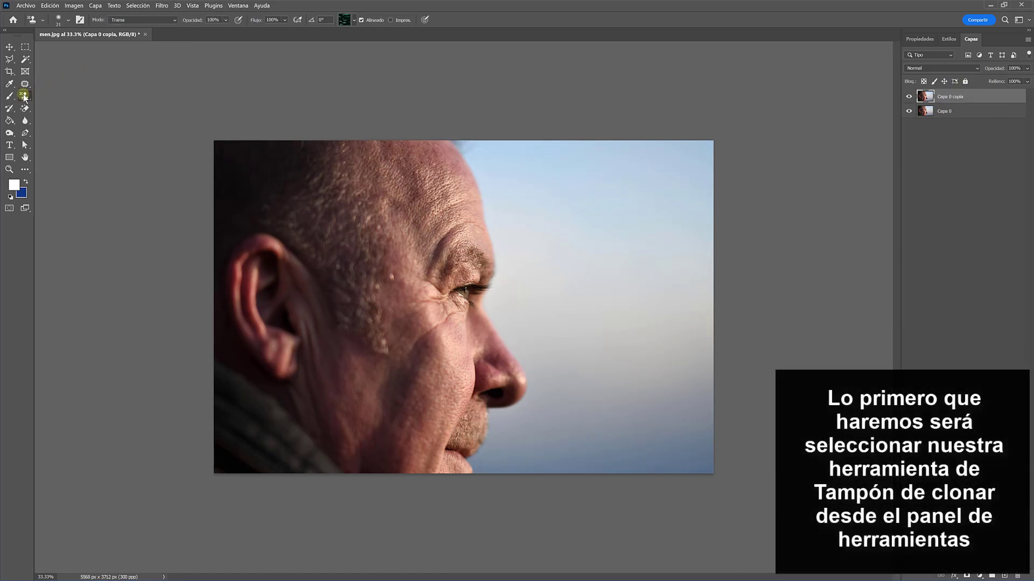
click(60, 97)
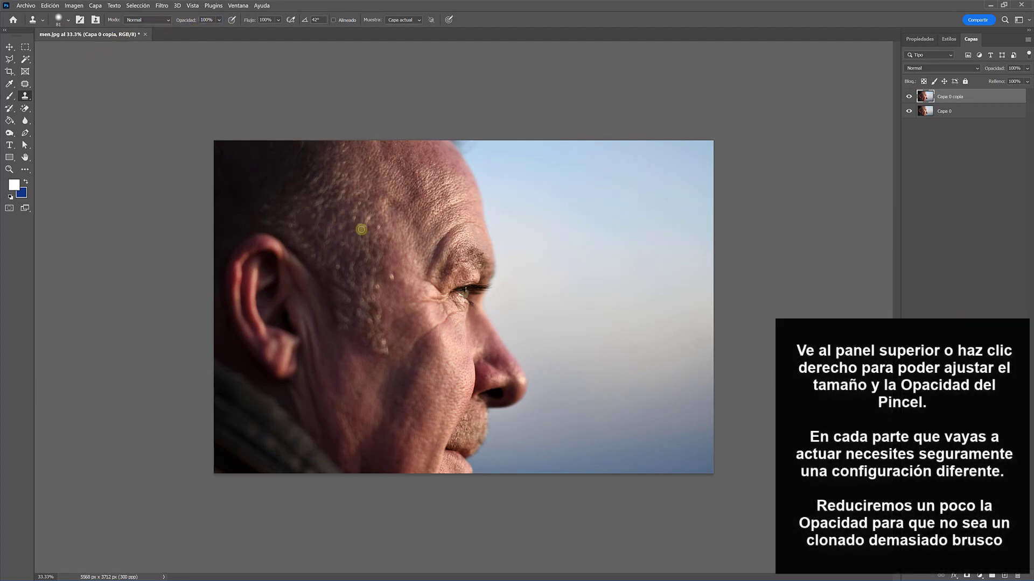
right_click(371, 215)
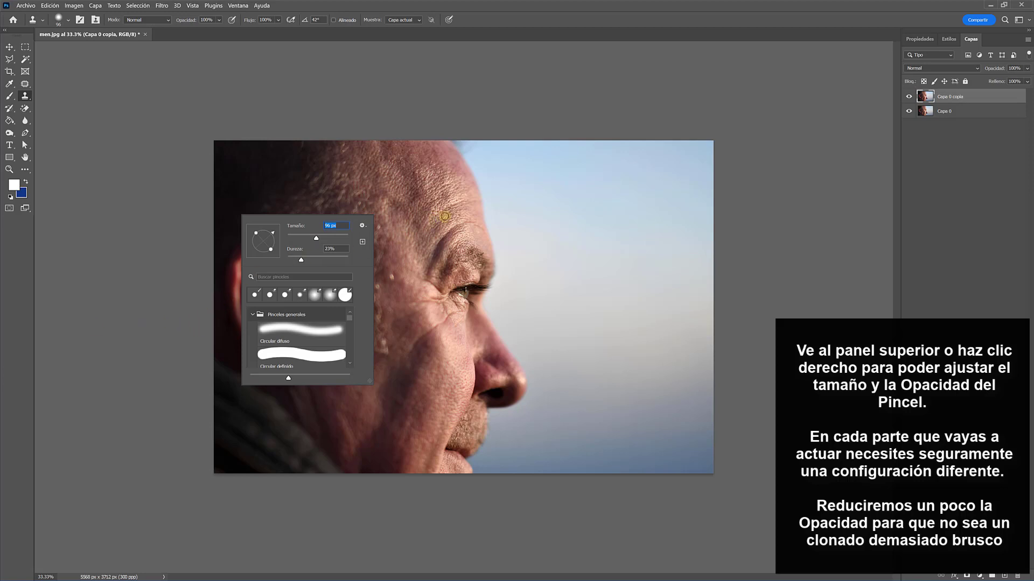
click(461, 216)
click(460, 215)
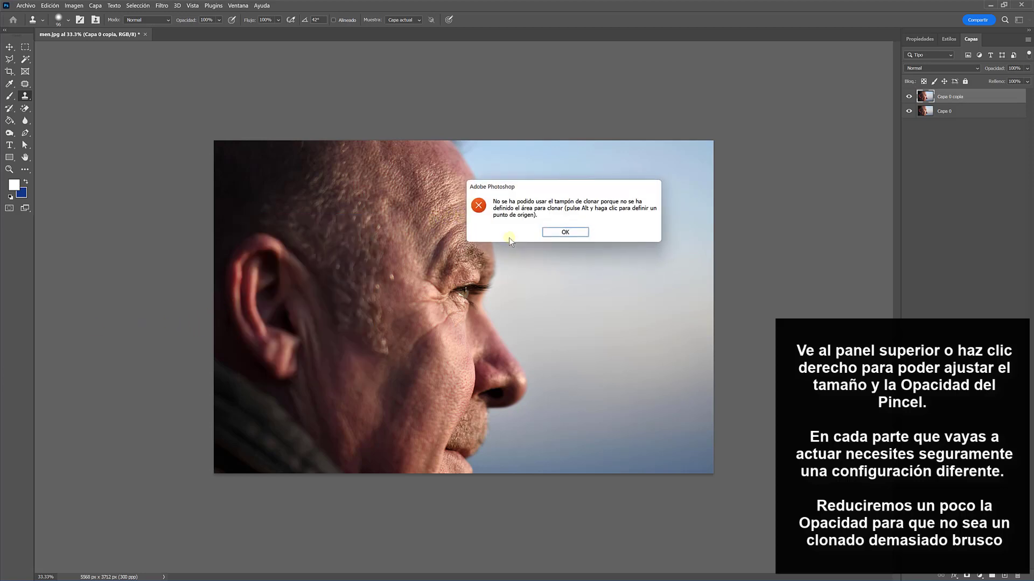
click(565, 233)
ctrl+click(489, 210)
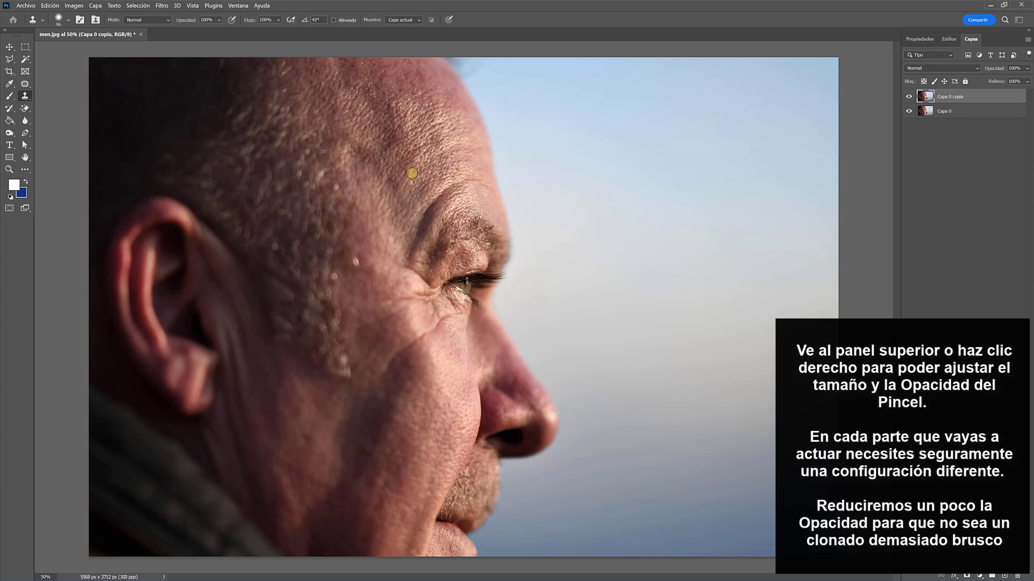
Sample smooth skin near the temple and clone it over the curved crease above and beside the eyebrow
click(403, 183)
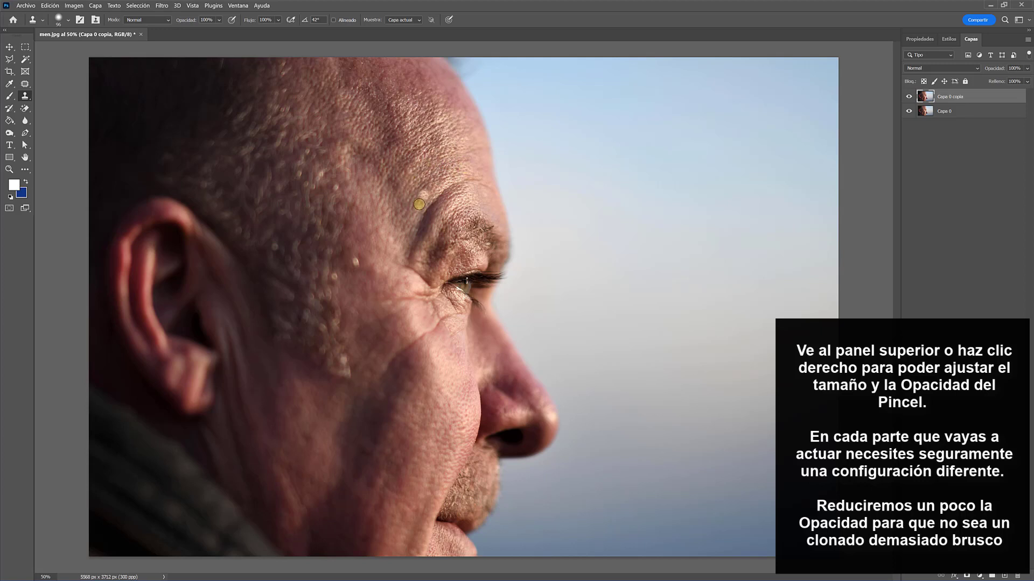
alt+click(409, 191)
click(409, 167)
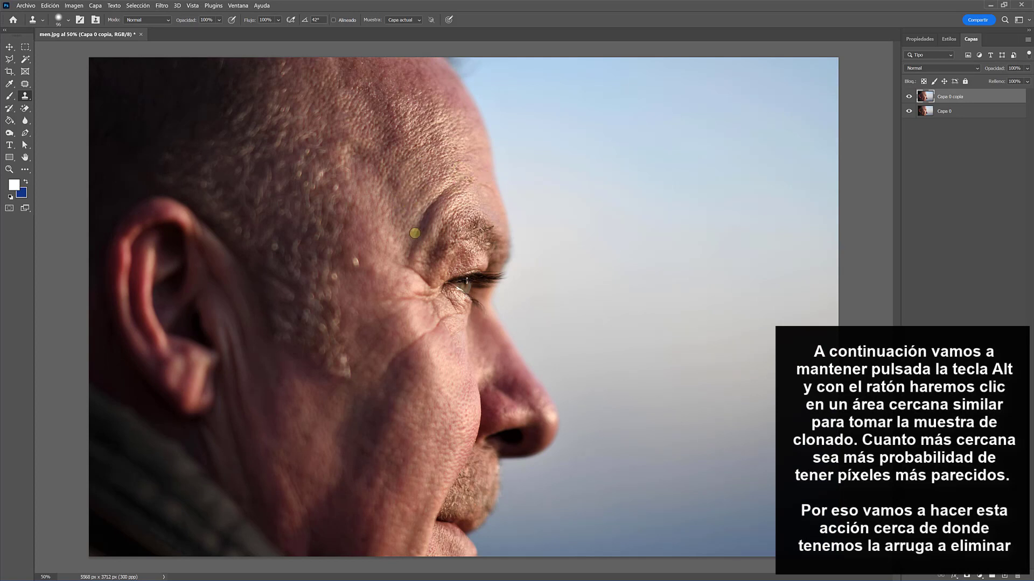
mouse_move(412, 251)
mouse_down()
mouse_move(447, 188)
mouse_move(456, 184)
mouse_up()
alt+click(471, 183)
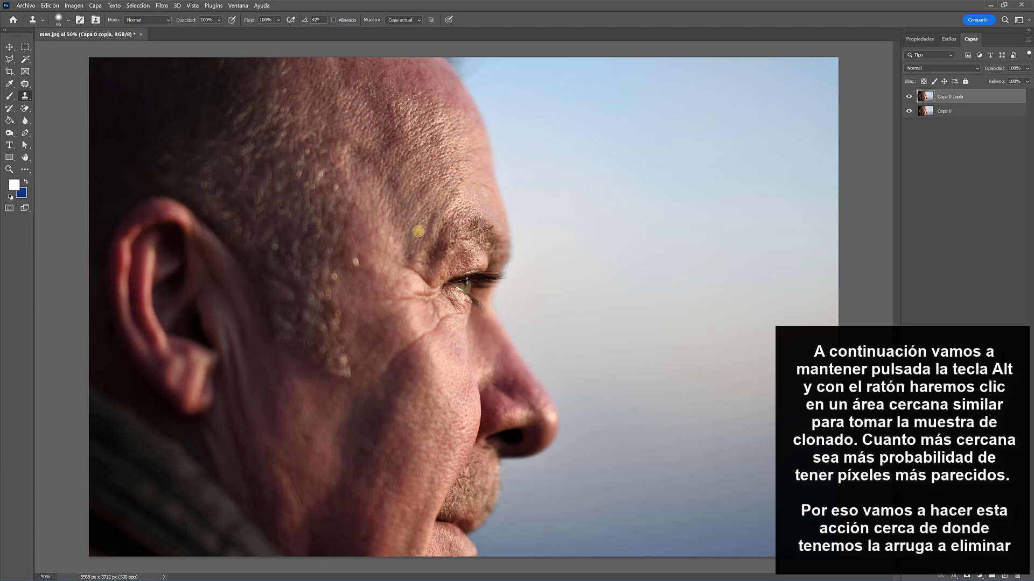
click(620, 214)
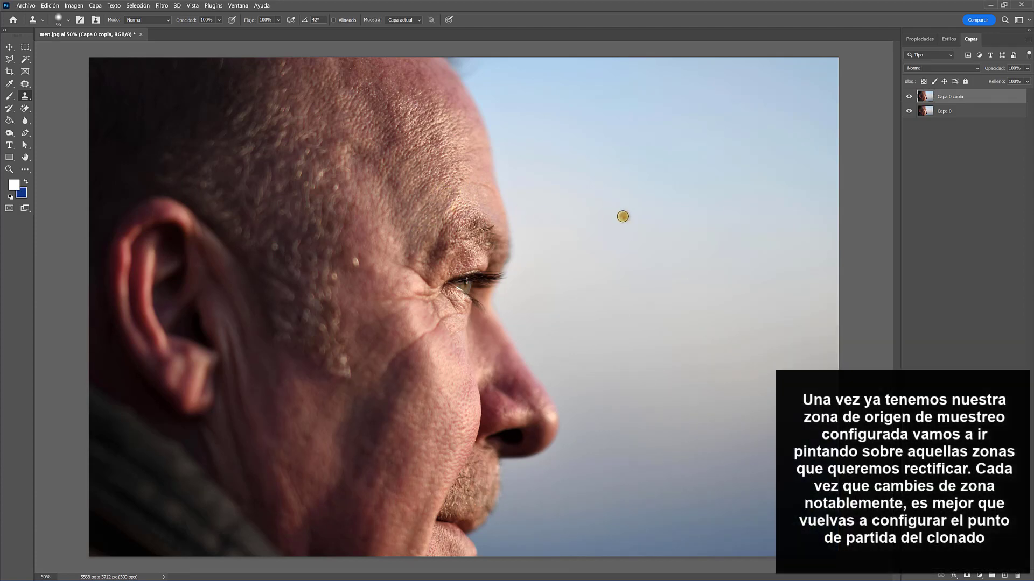
Try cloning nearby skin over the cheek crease below the eye, undoing the strokes
key(ctrl+z)
mouse_move(442, 341)
mouse_down()
mouse_move(435, 331)
mouse_move(417, 344)
mouse_up()
key(ctrl+z)
drag(423, 340, 393, 369)
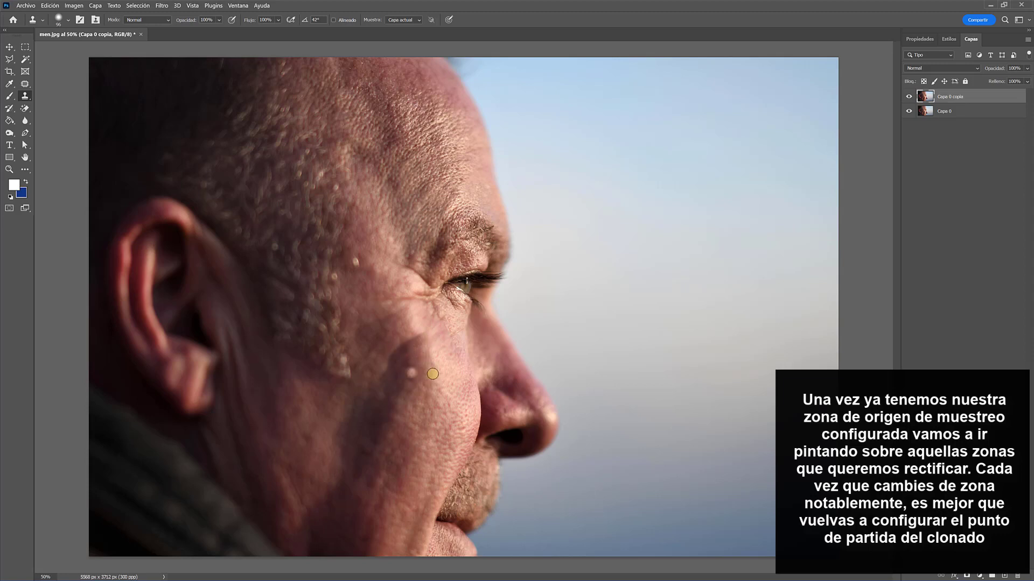
key(ctrl+z)
alt+click(419, 360)
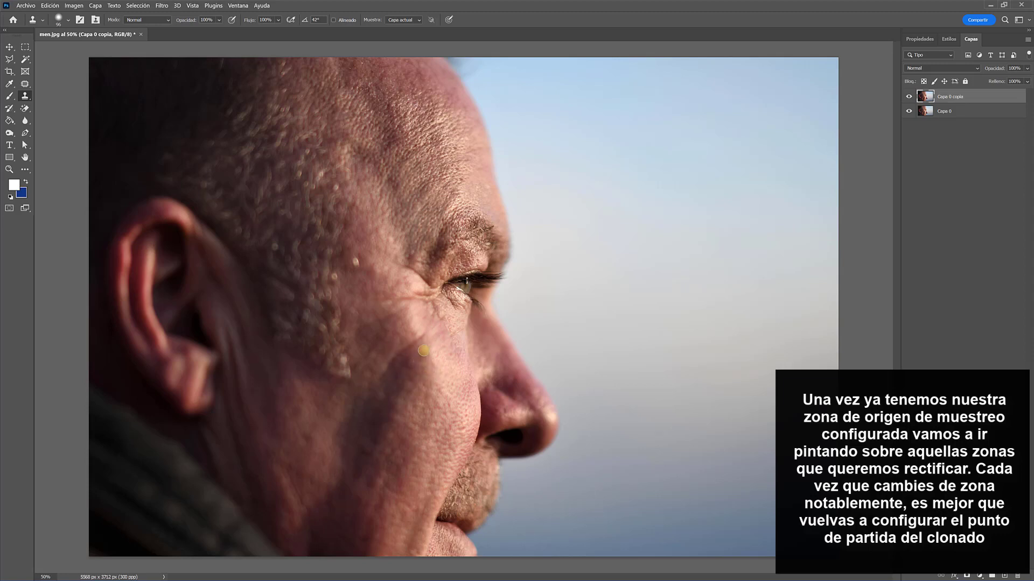
drag(421, 339, 403, 355)
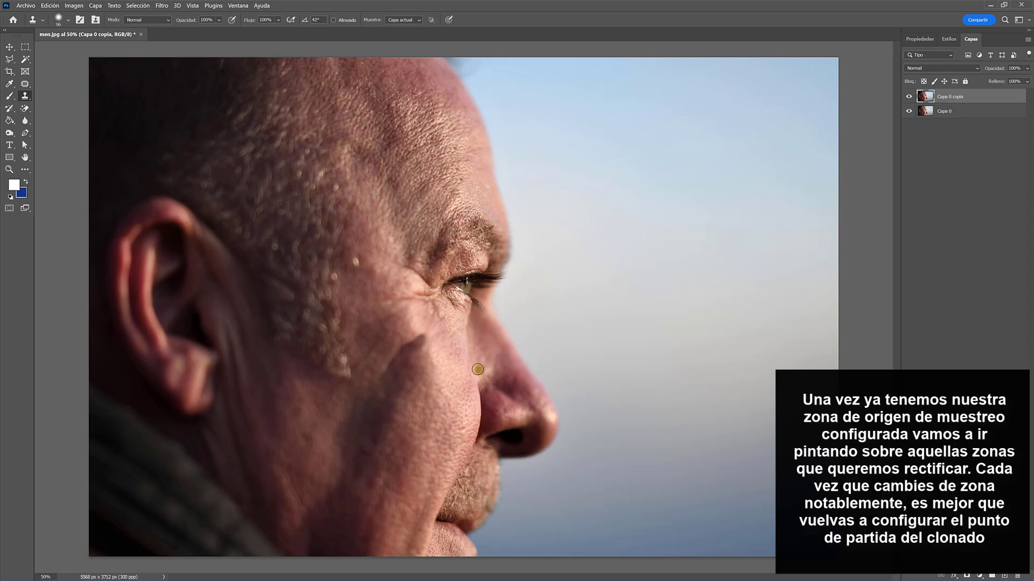
key(ctrl+z)
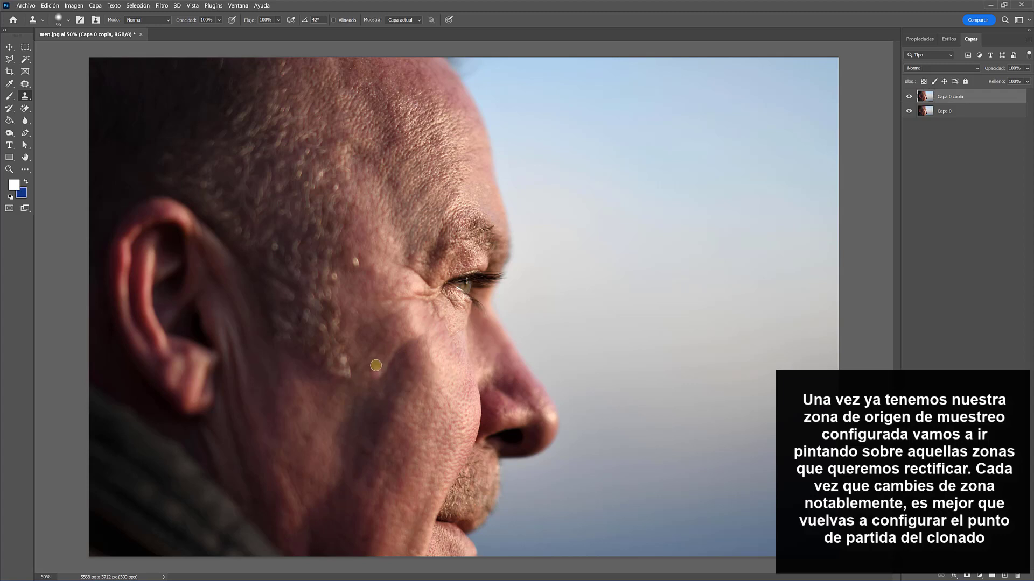
Raise the Clone Stamp brush's hardness to about 50% and enlarge the brush
right_click(396, 337)
drag(333, 378, 351, 378)
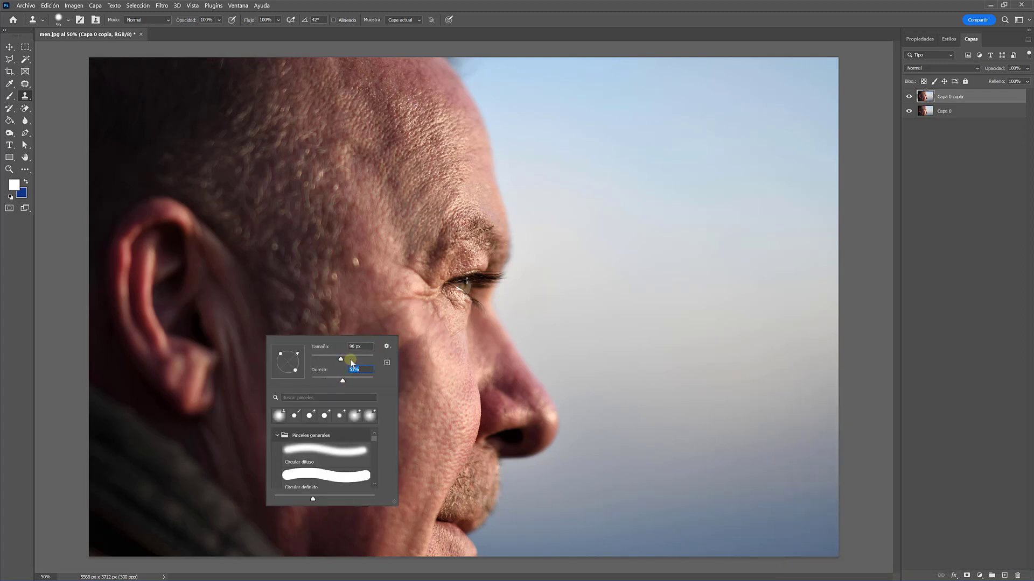
click(350, 360)
Clone smooth skin over the crow's feet beside the eye and the crease on the upper cheek
alt+click(425, 318)
mouse_move(421, 304)
mouse_down()
mouse_move(390, 299)
mouse_move(438, 325)
mouse_move(531, 346)
mouse_move(441, 333)
mouse_move(371, 289)
mouse_up()
alt+click(399, 333)
alt+click(441, 333)
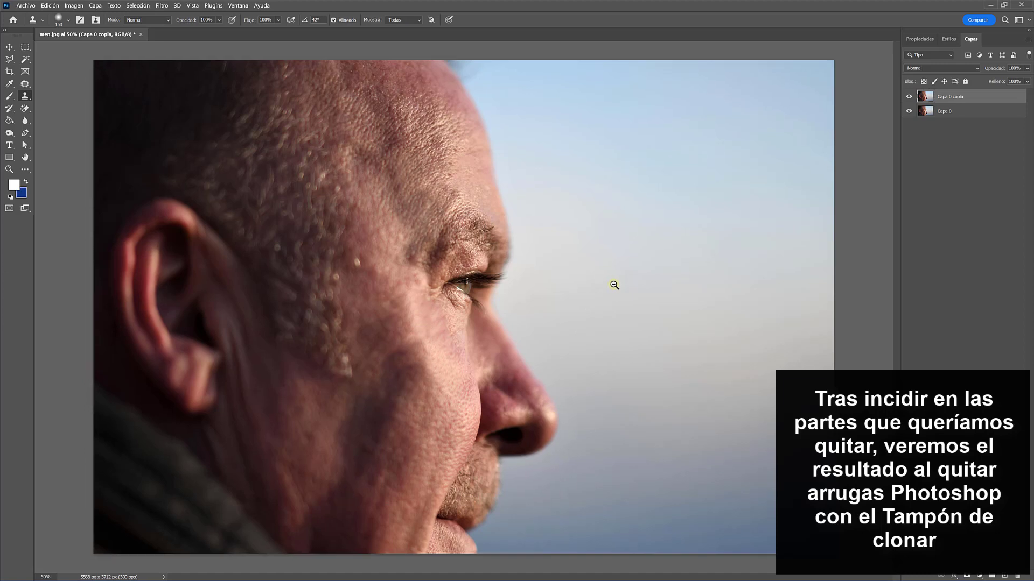
Compare the original portrait with the Clone Stamp result by toggling the retouched layer's visibility
ctrl+alt+click(614, 284)
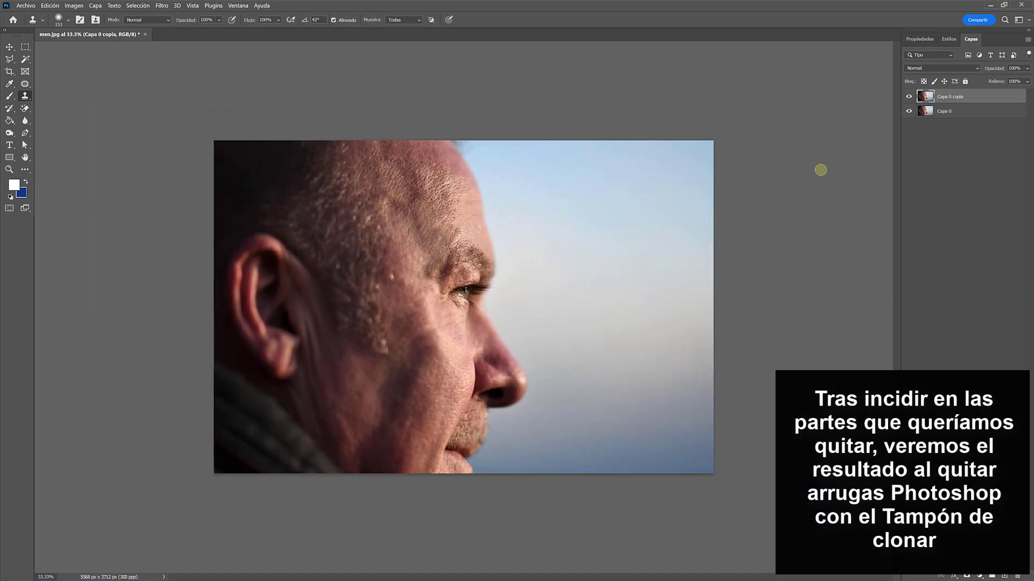
click(908, 96)
click(907, 96)
click(907, 96)
click(907, 96)
click(907, 96)
click(907, 96)
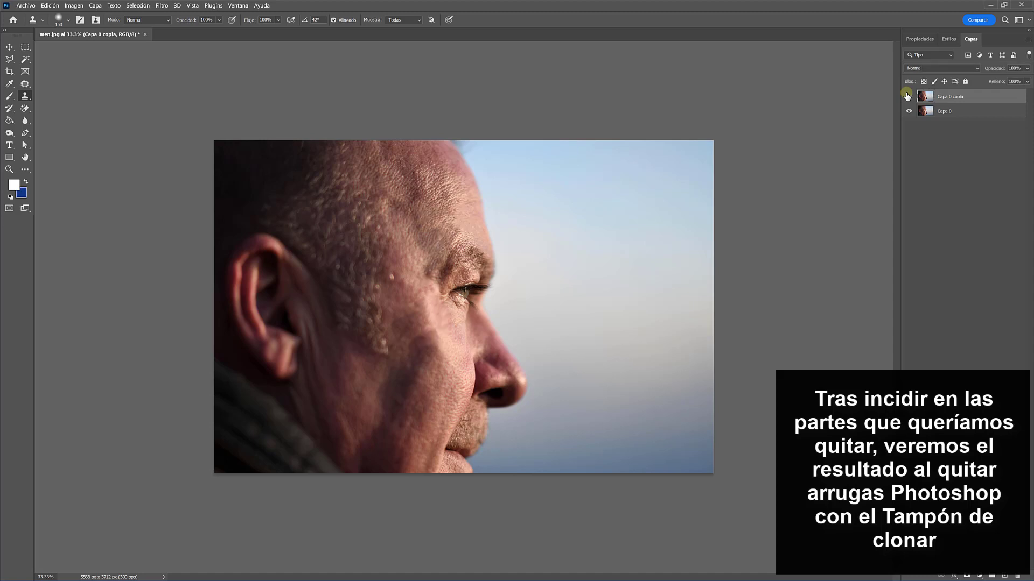